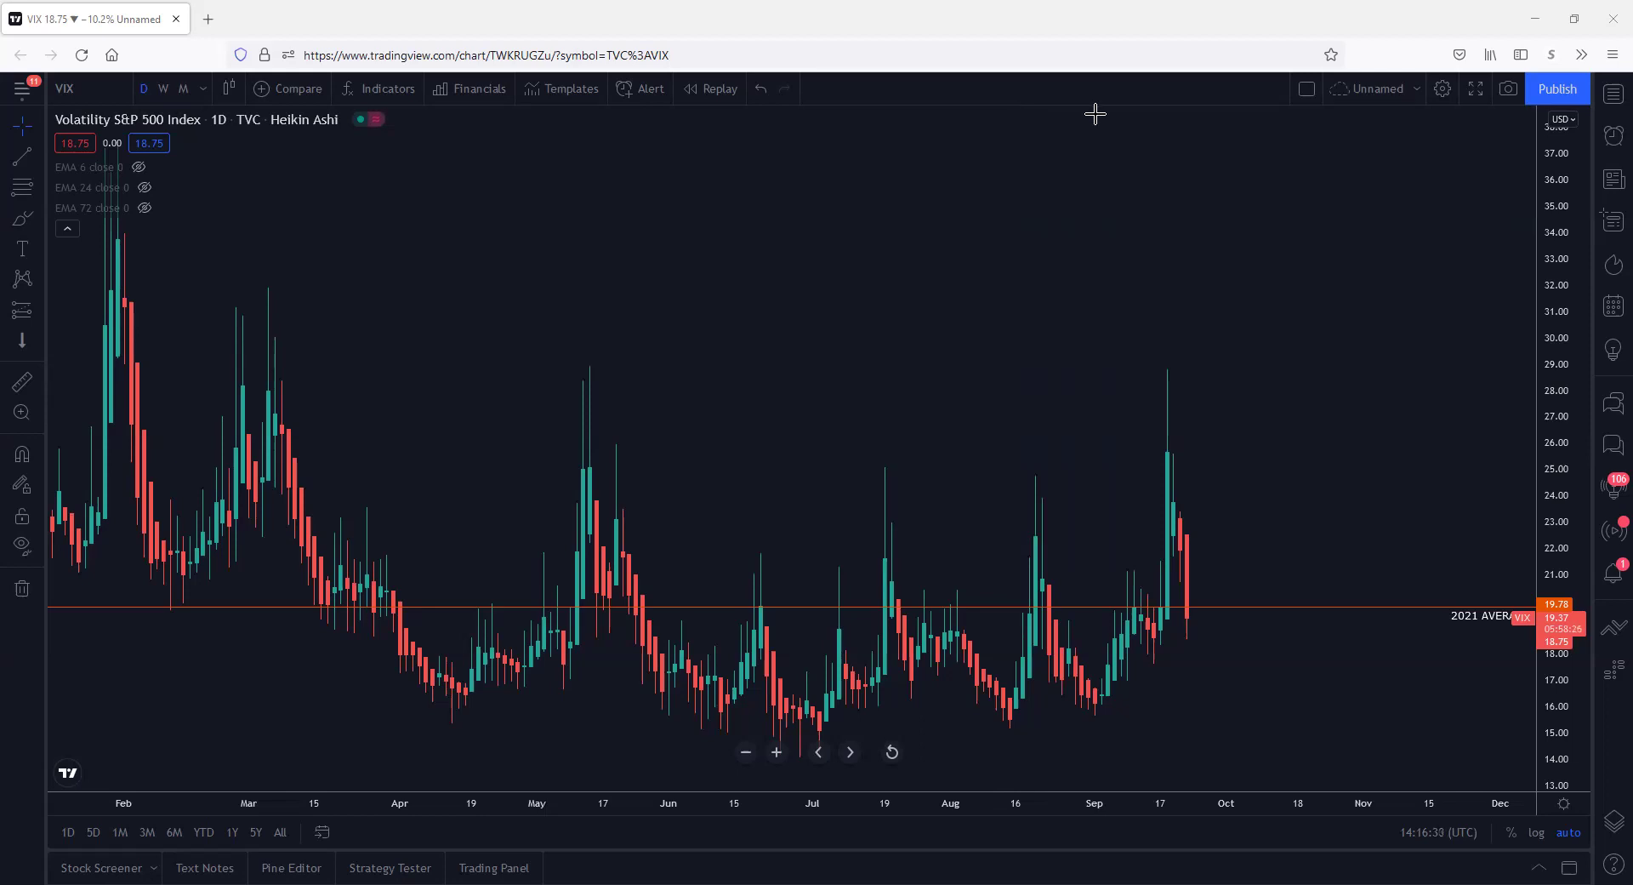
# Switch to the Excel workbook and examine the VIX Volatility Index rows from June through September 2021.
pyautogui.hotkey('alt', 'Tab')
pyautogui.scroll(4, 1010, 493)
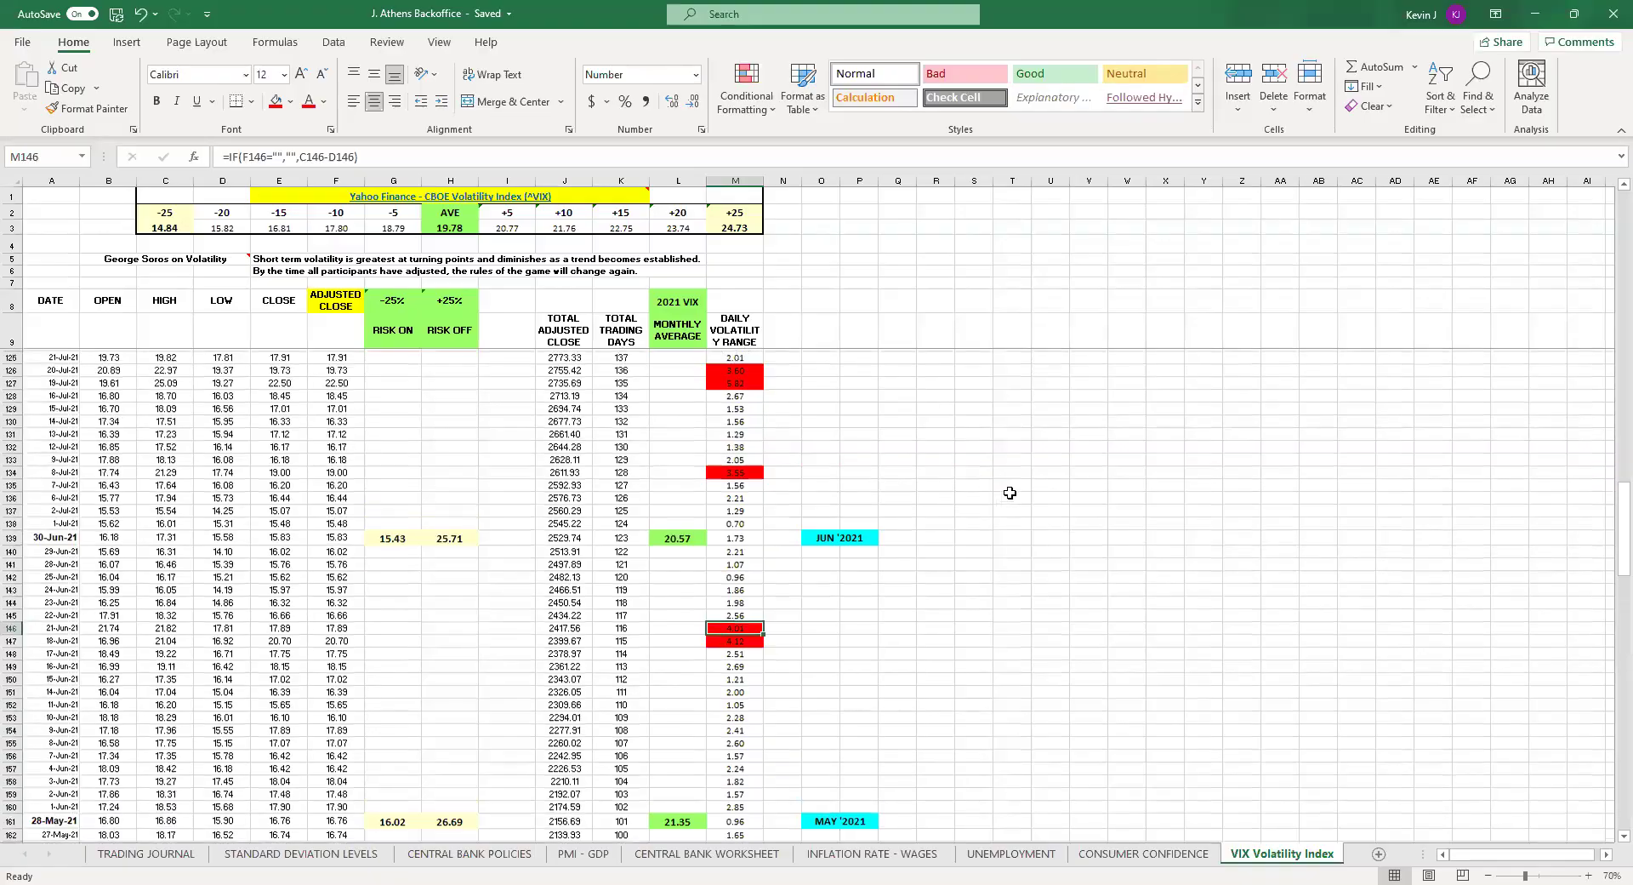
pyautogui.scroll(5, 1009, 493)
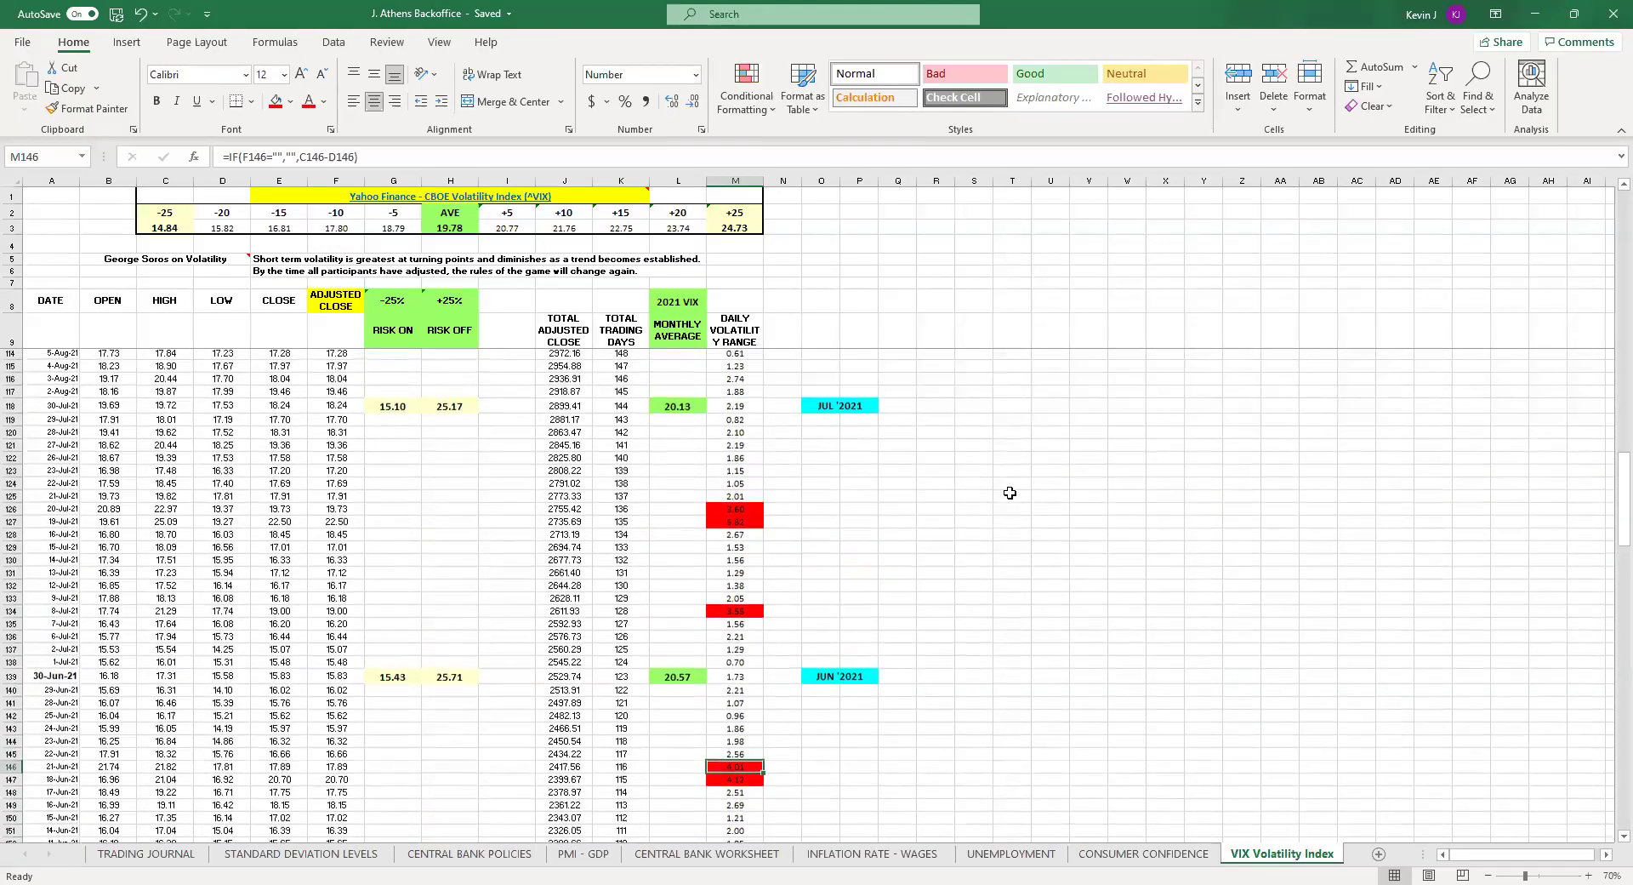
pyautogui.scroll(3, 1009, 492)
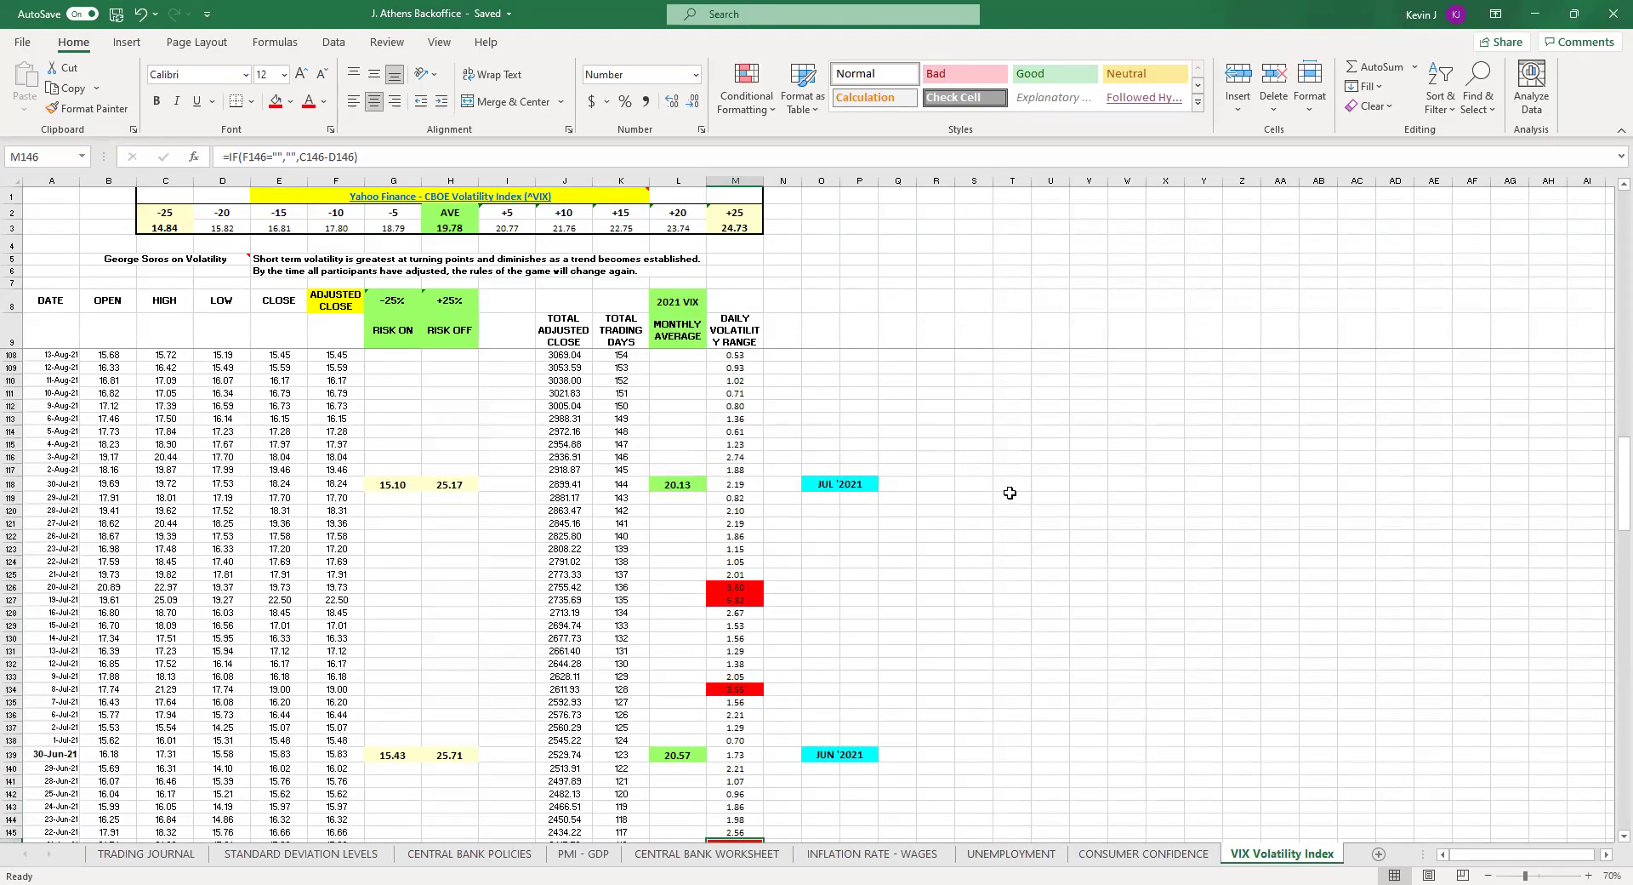
pyautogui.scroll(1, 1009, 493)
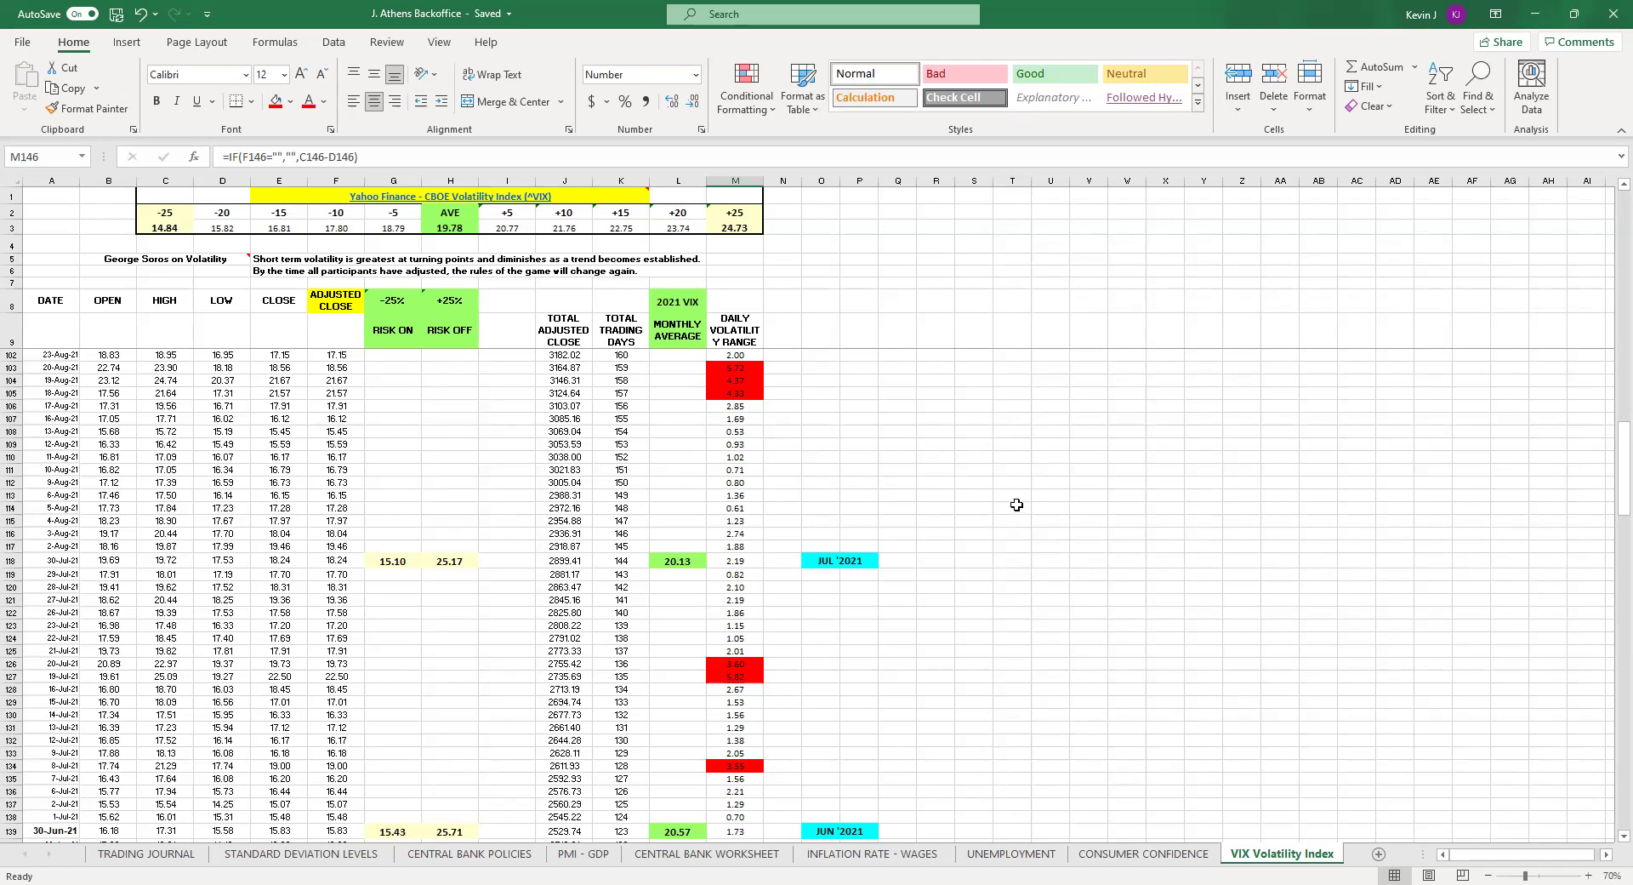
pyautogui.scroll(4, 1014, 504)
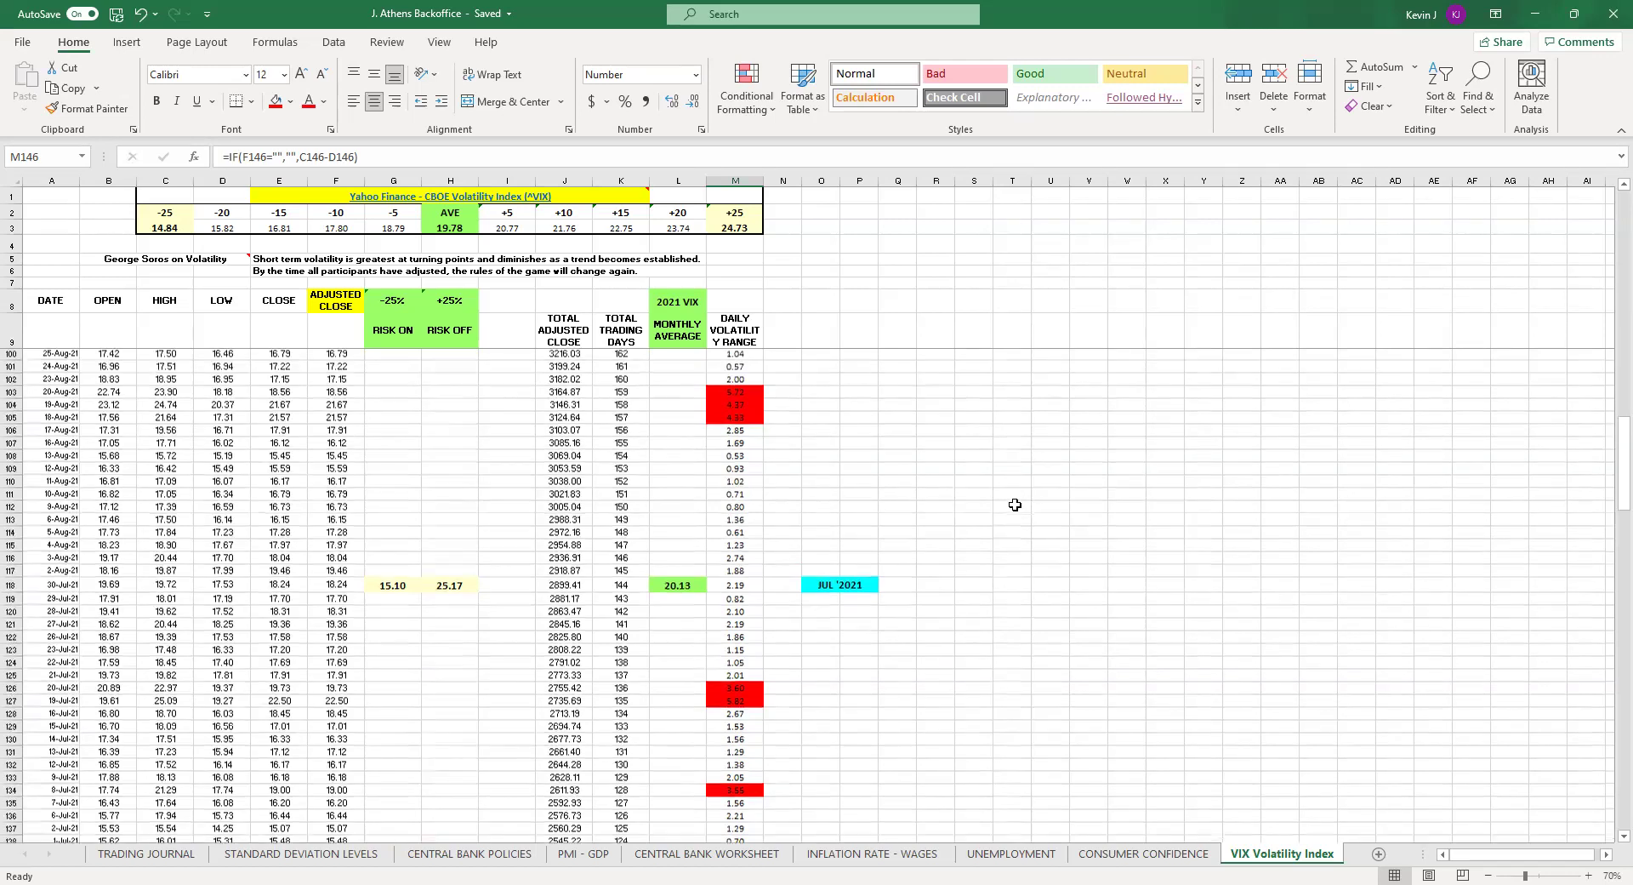
pyautogui.scroll(3, 1014, 505)
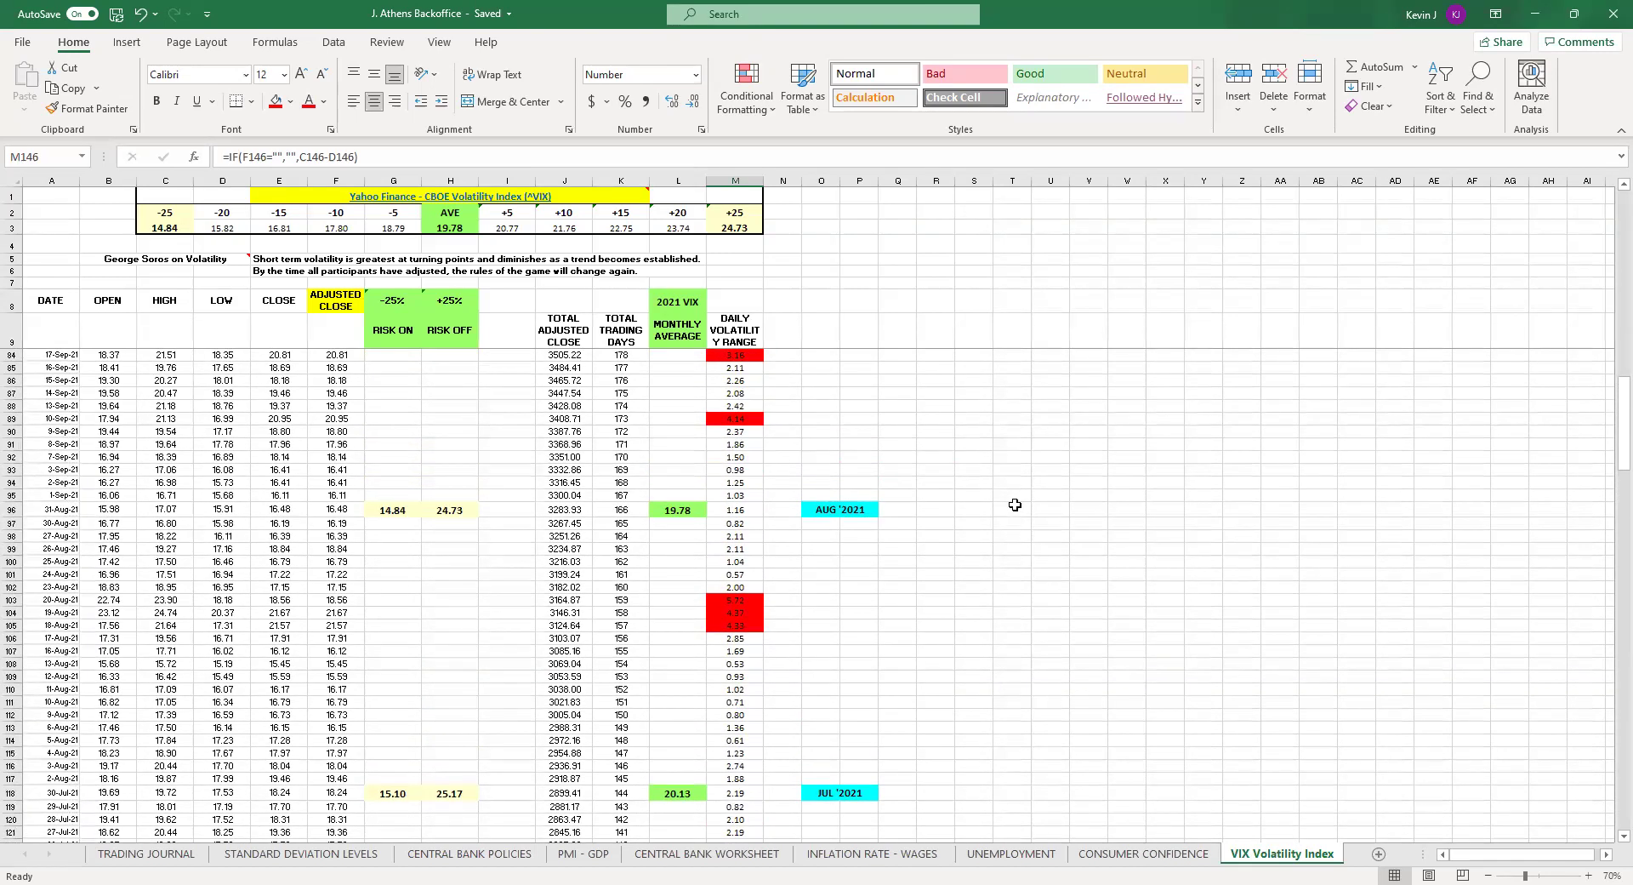
pyautogui.scroll(4, 1014, 505)
pyautogui.scroll(-4, 1014, 504)
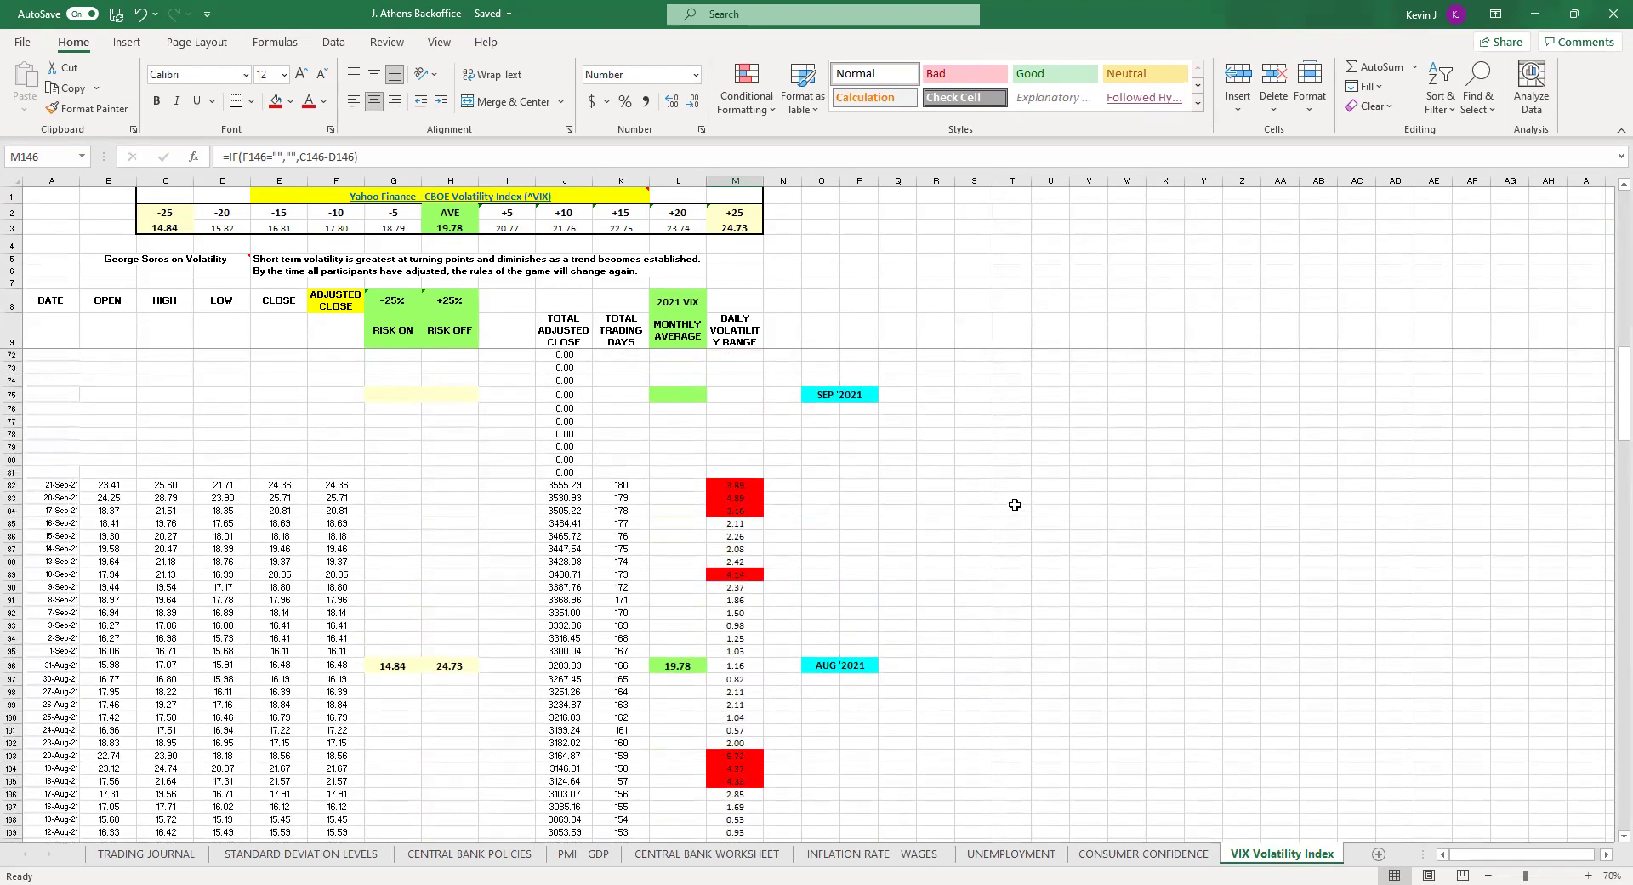
pyautogui.scroll(-2, 1014, 504)
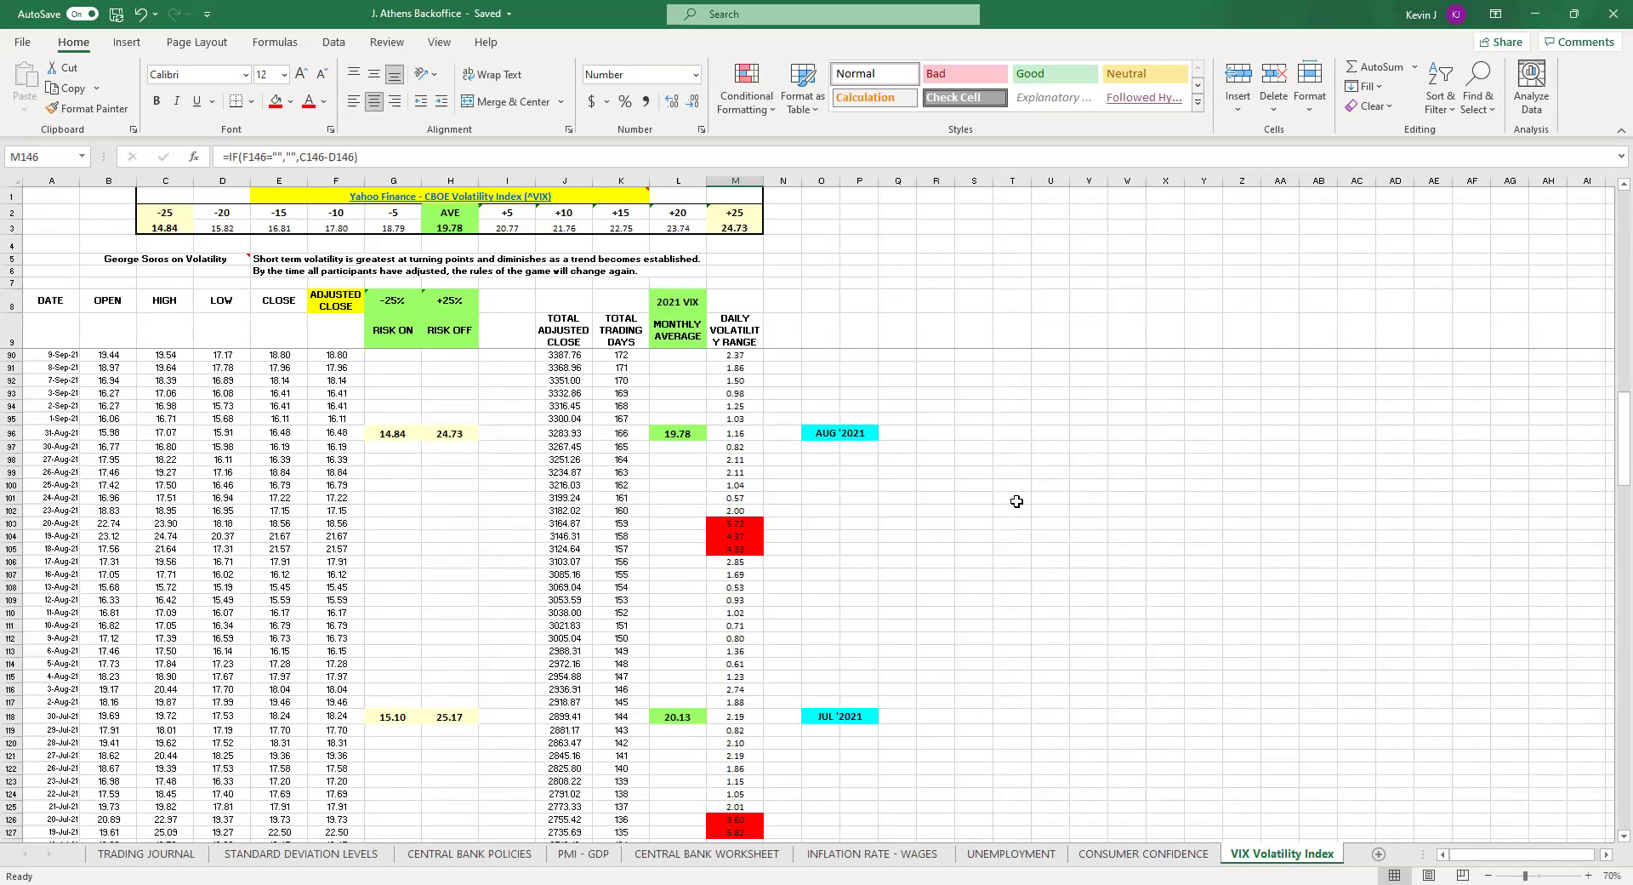
pyautogui.scroll(-3, 1016, 501)
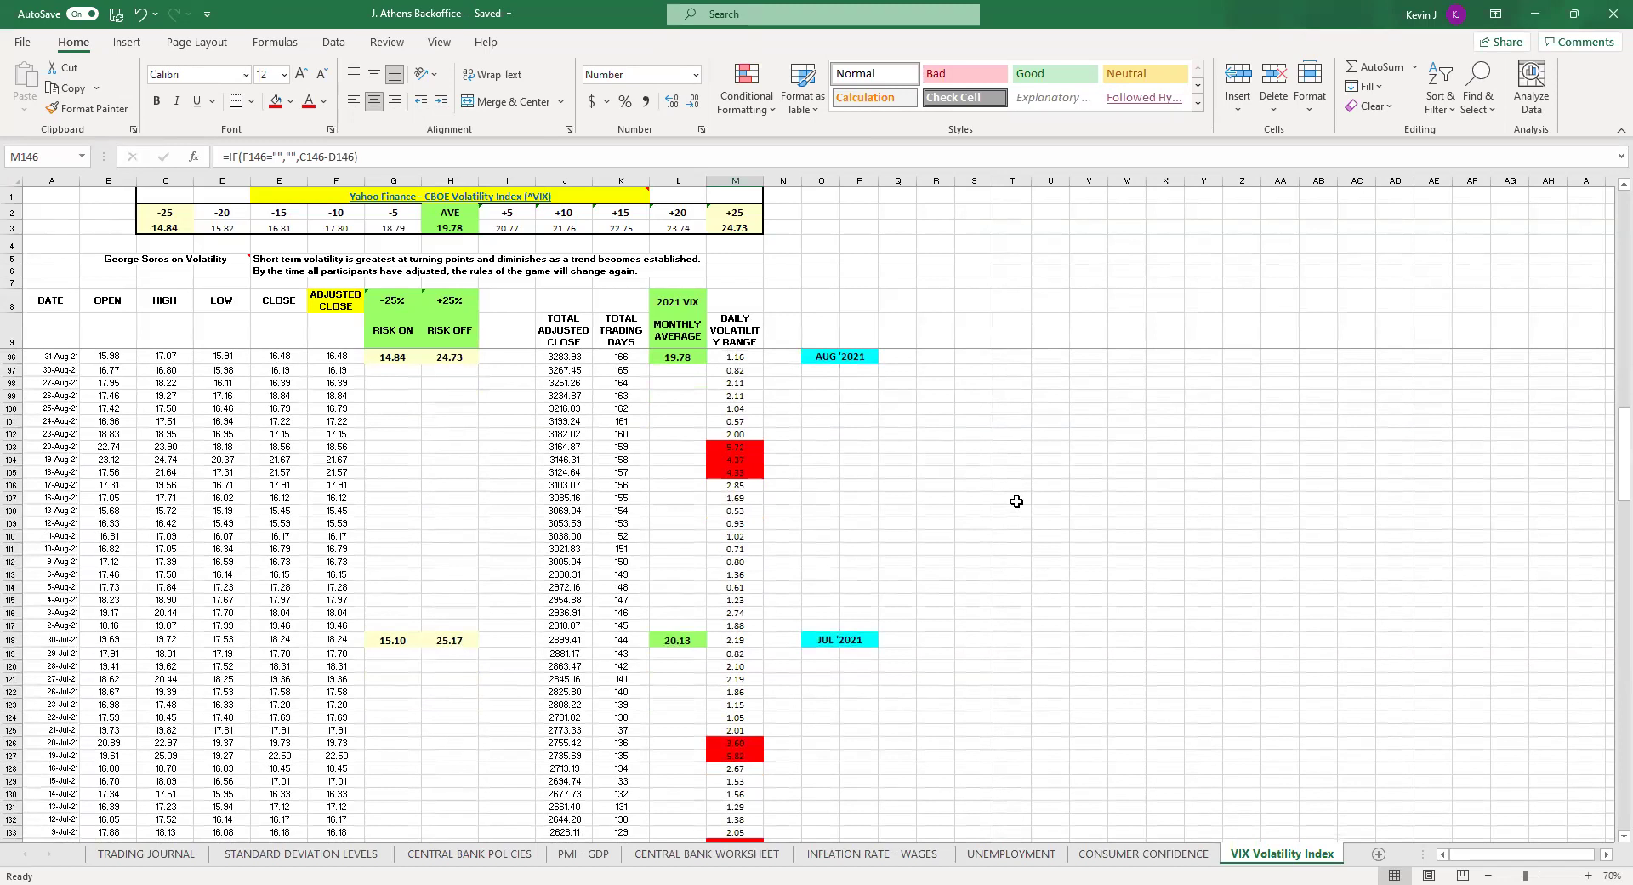
pyautogui.scroll(-1, 1018, 501)
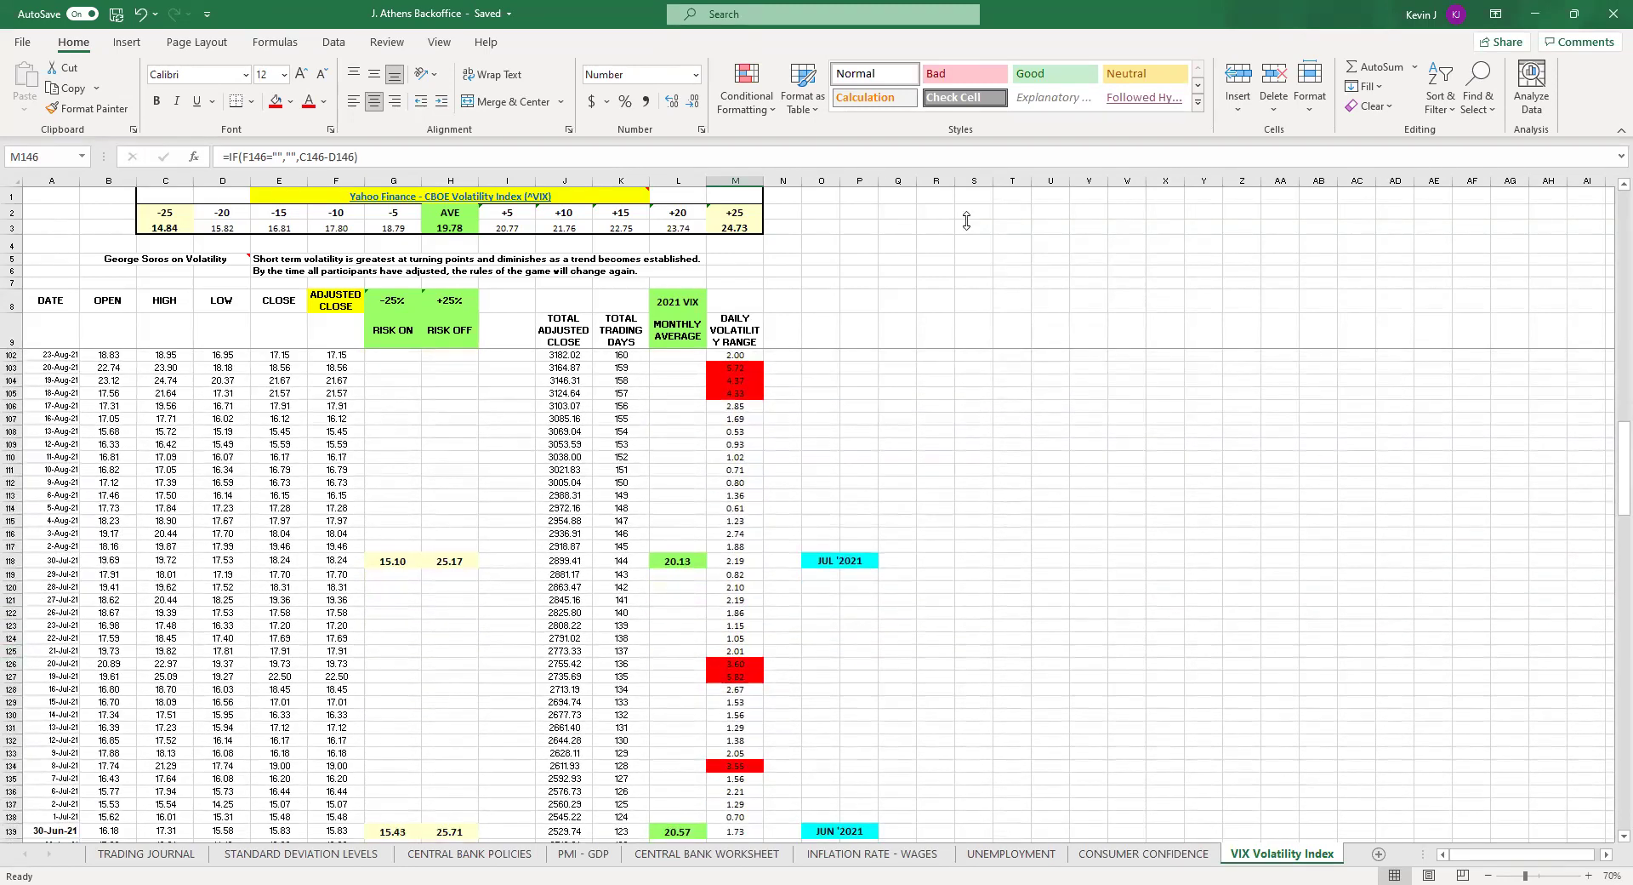
# Draw red freehand curves alongside the July and August 2021 dates, and clear the annotations.
pyautogui.moveTo(142, 514); pyautogui.dragTo(4, 765)
pyautogui.moveTo(51, 336); pyautogui.dragTo(43, 468)
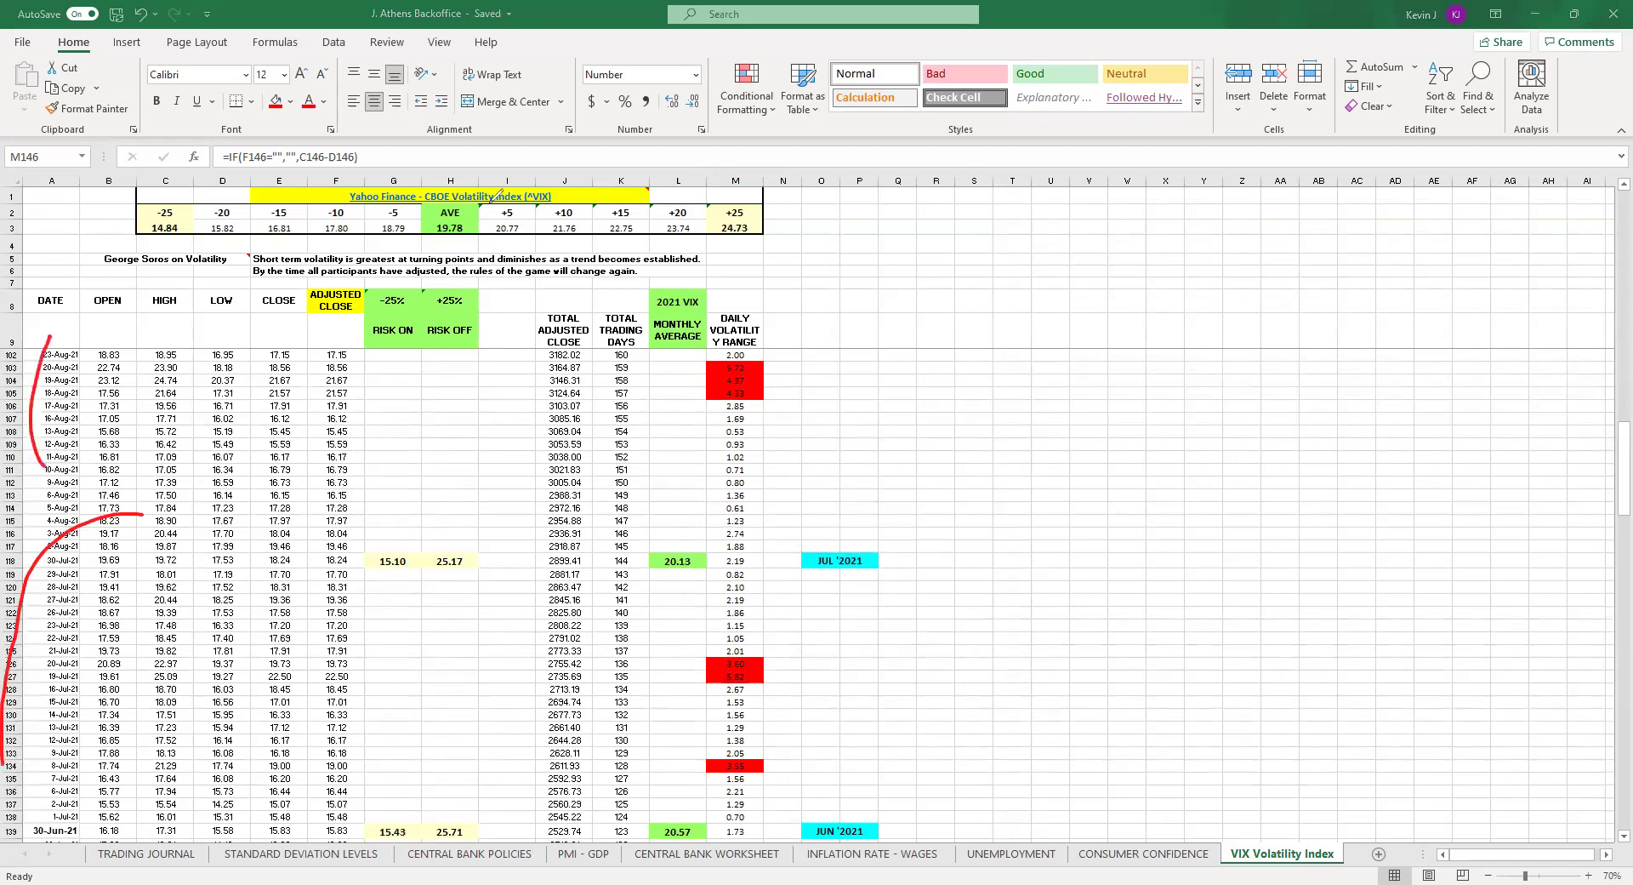
pyautogui.press('e')
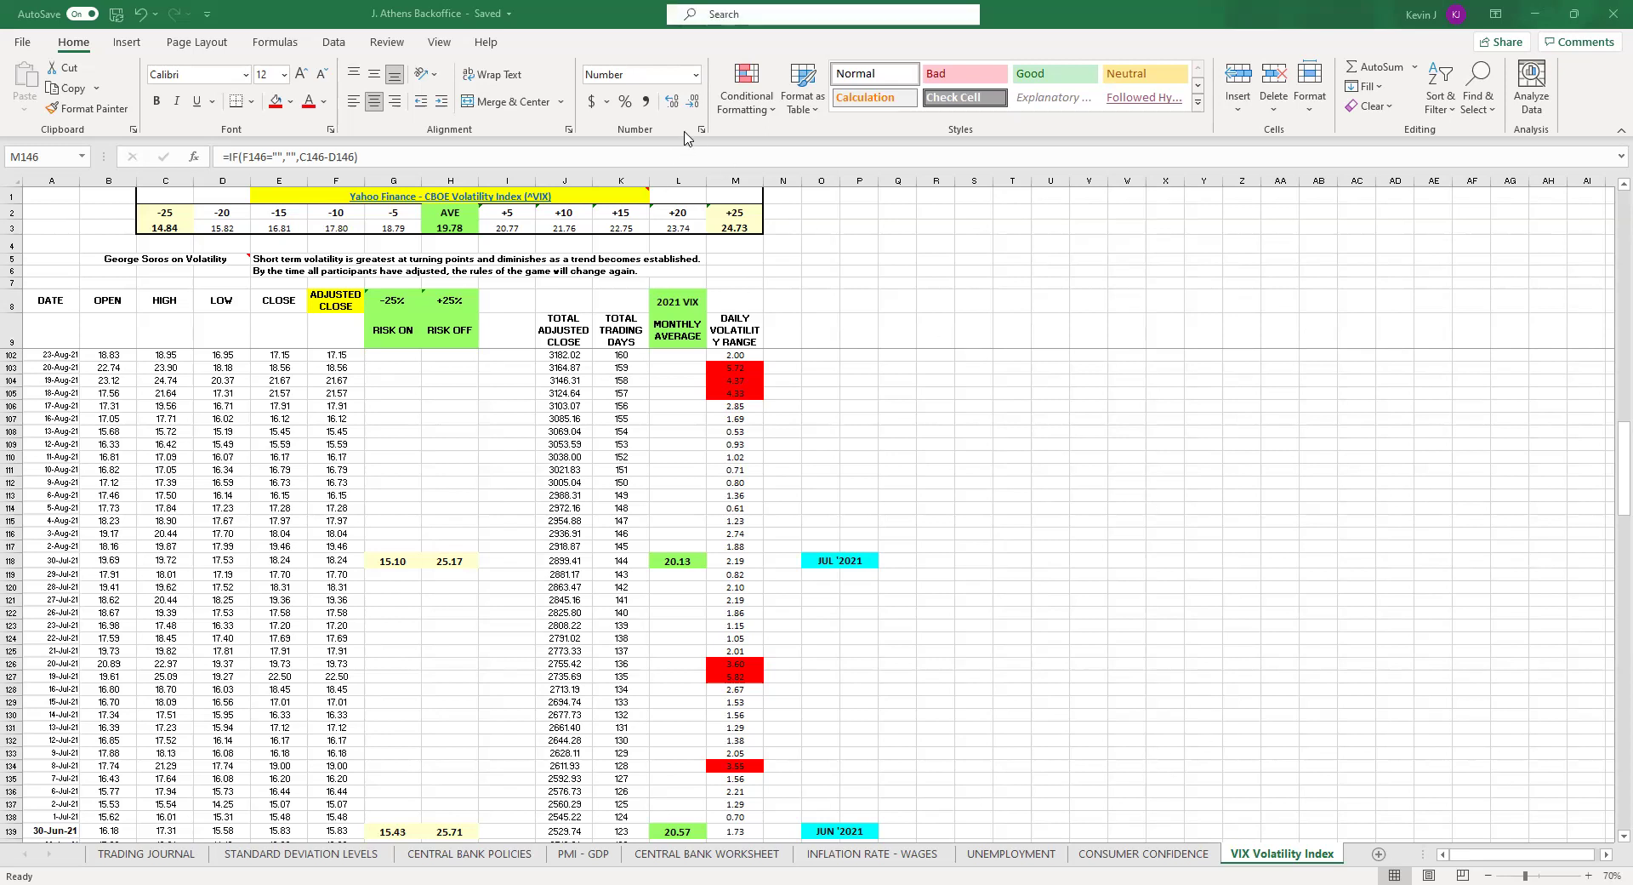
# Circle the Daily Volatility Range header and its June 2021 values in red, and clear the annotations.
pyautogui.scroll(-4, 947, 558)
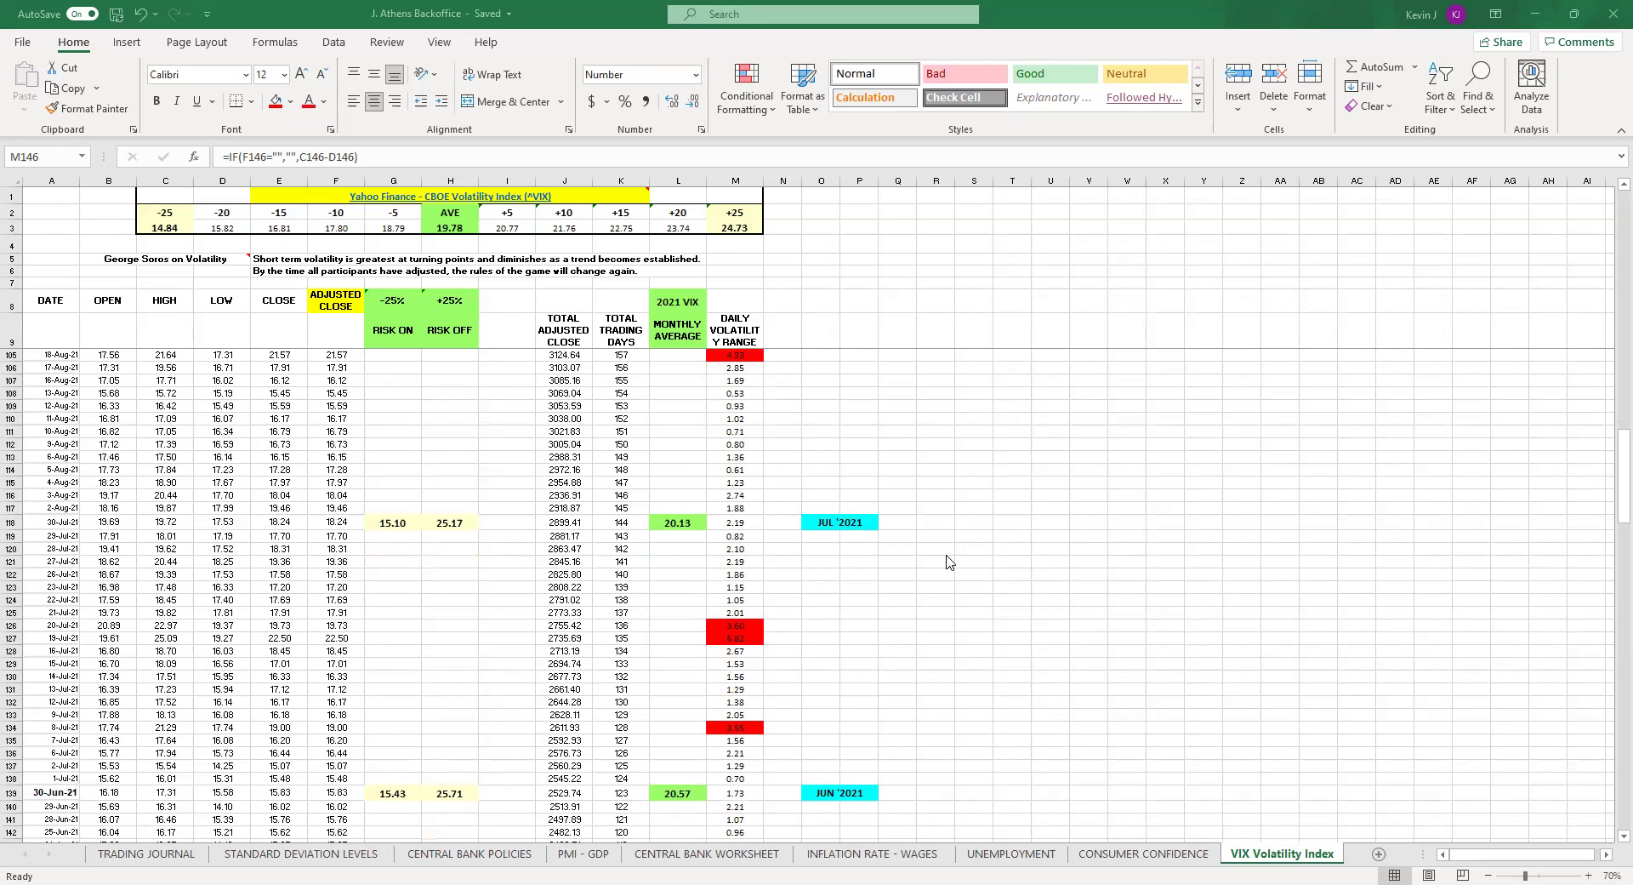
pyautogui.scroll(-4, 947, 558)
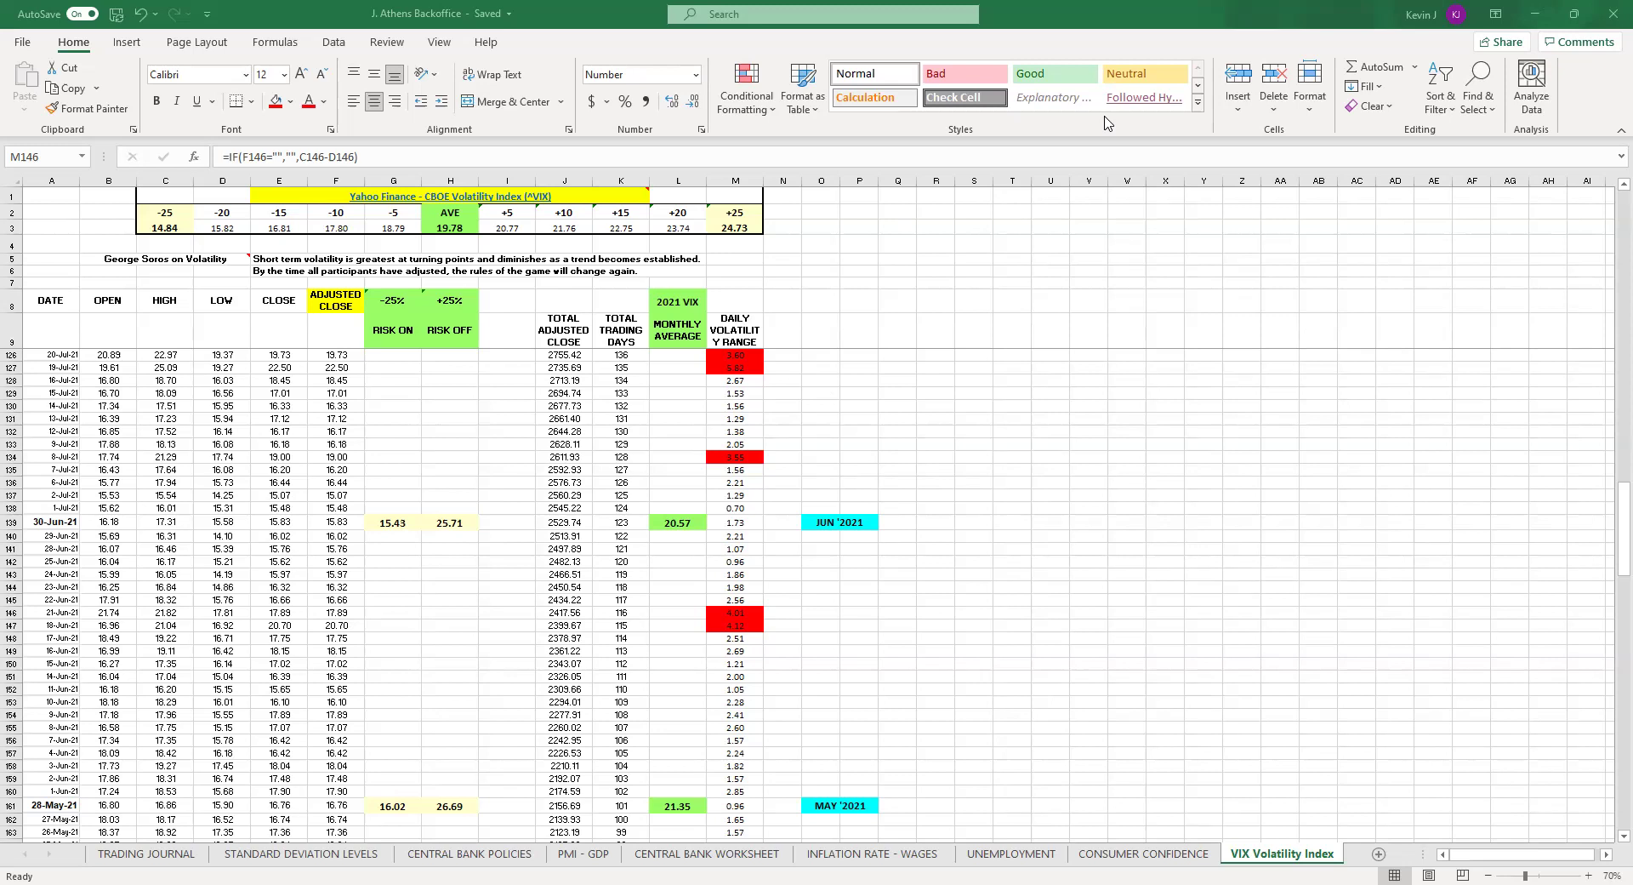
pyautogui.moveTo(748, 264); pyautogui.dragTo(698, 297)
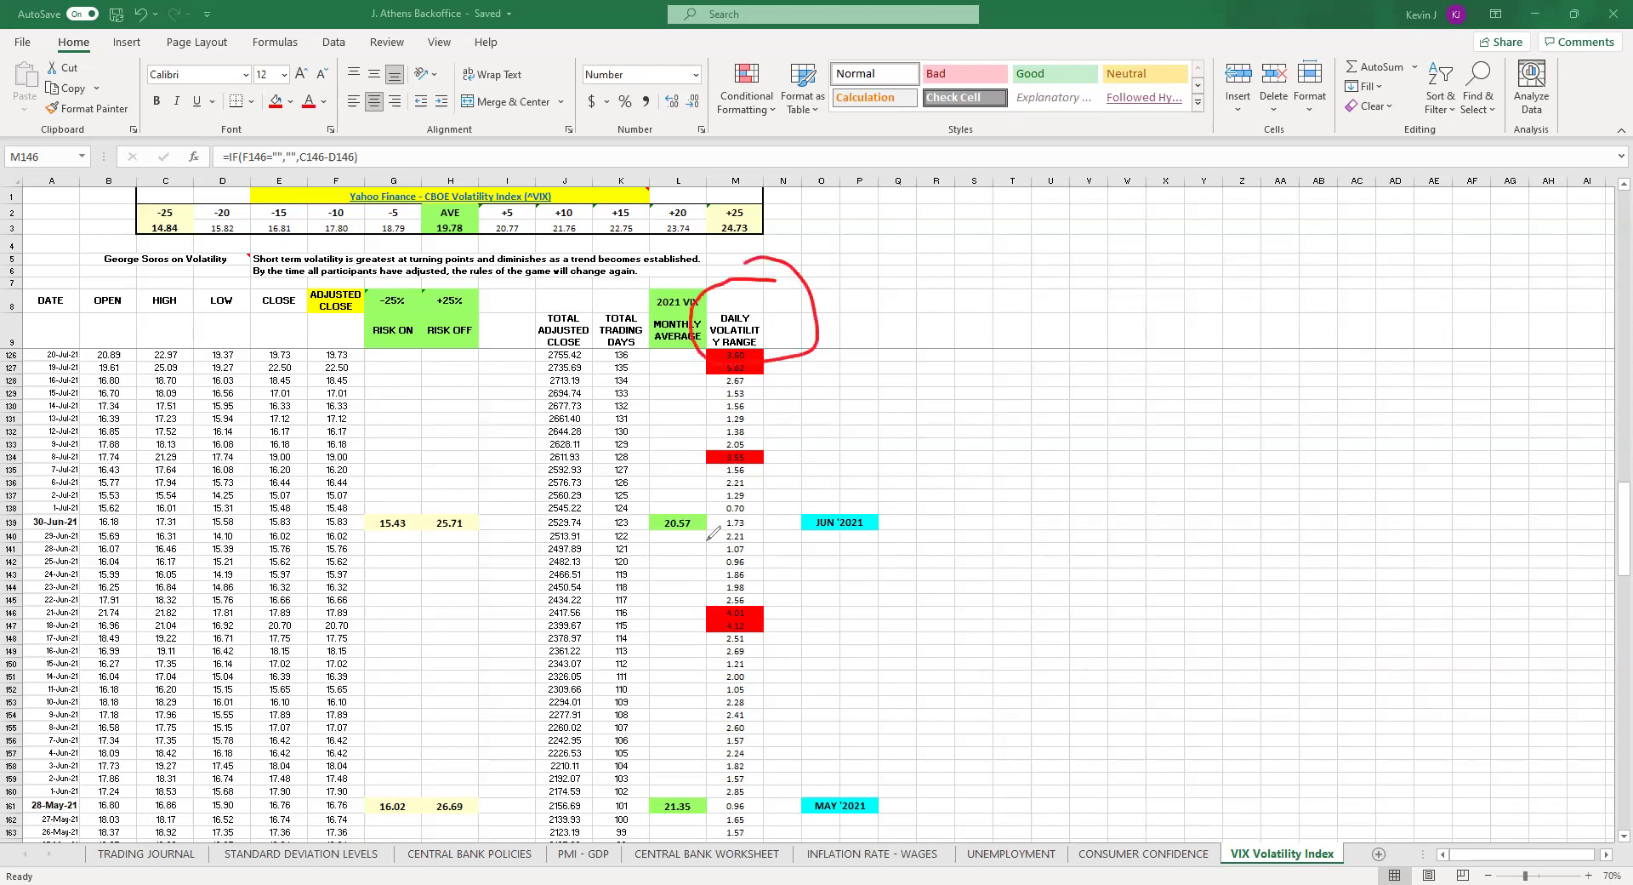
pyautogui.moveTo(779, 559); pyautogui.dragTo(789, 599)
pyautogui.moveTo(789, 657)
pyautogui.mouseDown()
pyautogui.moveTo(707, 791)
pyautogui.moveTo(737, 500)
pyautogui.moveTo(812, 575)
pyautogui.mouseUp()
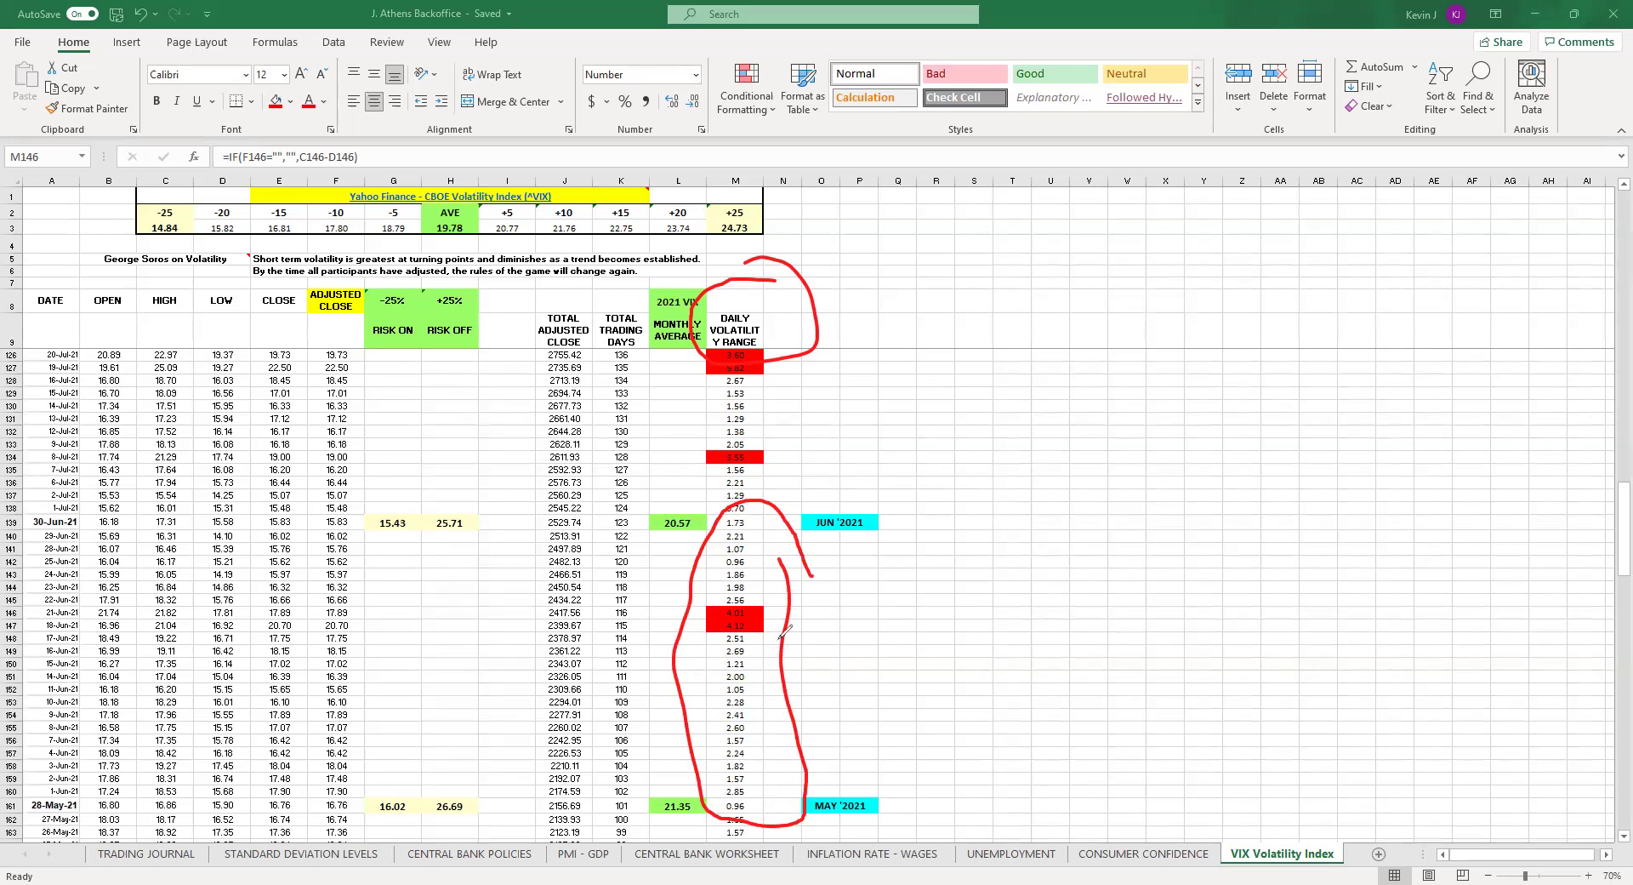
pyautogui.moveTo(784, 534); pyautogui.dragTo(805, 569)
pyautogui.moveTo(1074, 563); pyautogui.dragTo(1044, 608)
pyautogui.press('e')
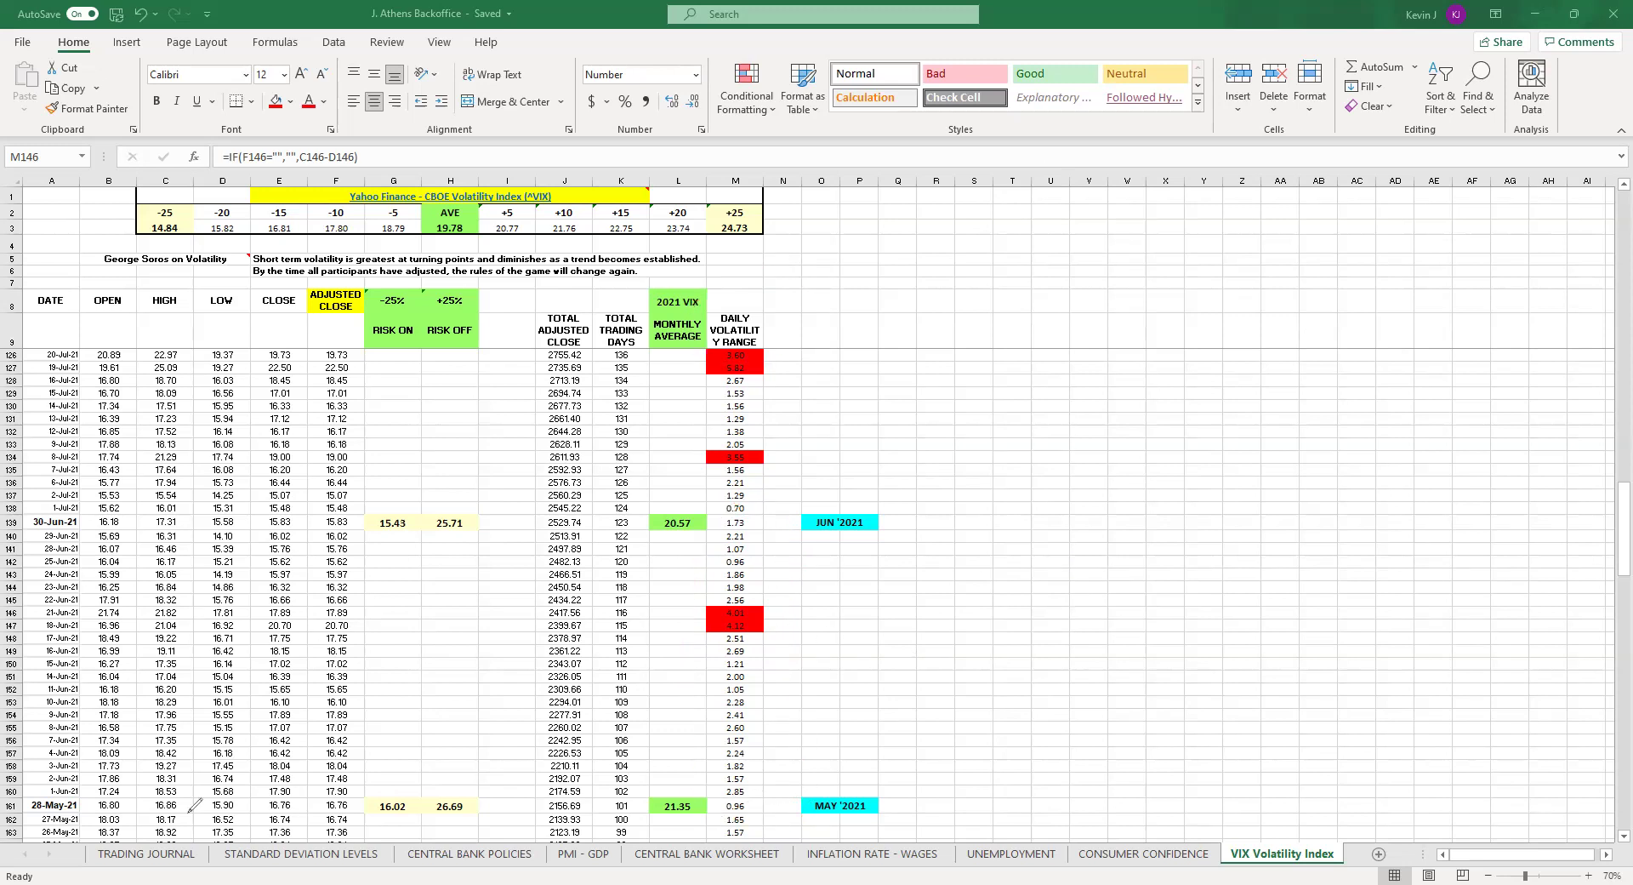
# Mark the 1, 18 and 30 June dates, bracket the two red-filled June range cells, and write a 3 beside them.
pyautogui.moveTo(70, 795); pyautogui.dragTo(44, 799)
pyautogui.moveTo(38, 533); pyautogui.dragTo(32, 510)
pyautogui.moveTo(764, 602); pyautogui.dragTo(765, 636)
pyautogui.moveTo(42, 631); pyautogui.dragTo(60, 626)
pyautogui.moveTo(1004, 615)
pyautogui.mouseDown()
pyautogui.moveTo(1030, 650)
pyautogui.moveTo(969, 671)
pyautogui.mouseUp()
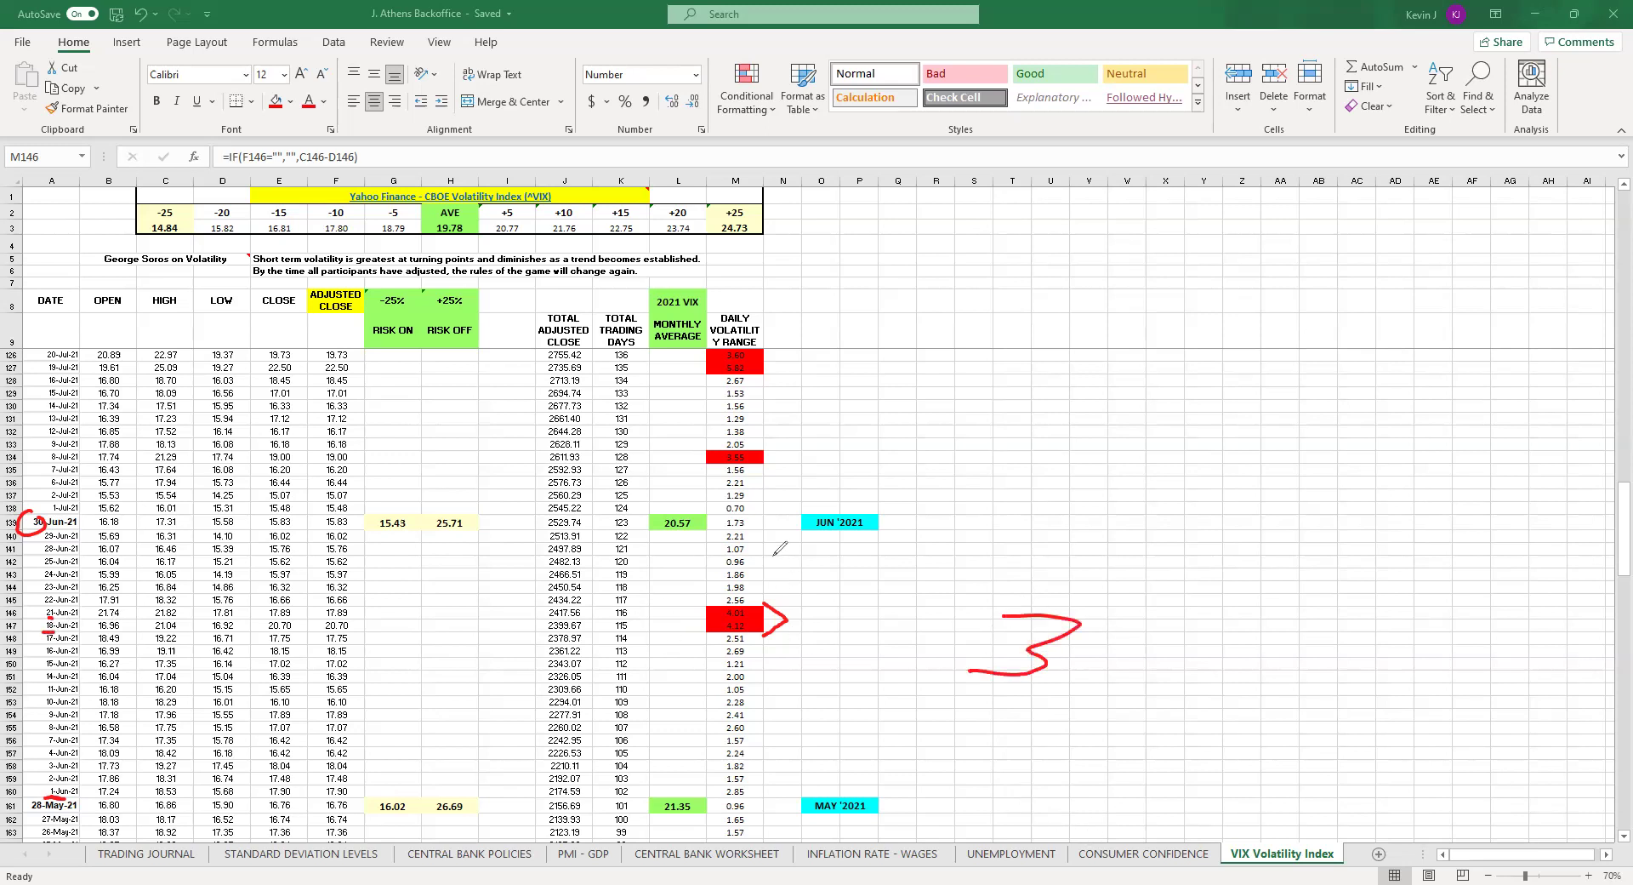
# Draw wavy lines beside the unfilled June range values around the bracketed cells, and clear the annotations.
pyautogui.moveTo(769, 525)
pyautogui.mouseDown()
pyautogui.moveTo(792, 582)
pyautogui.moveTo(768, 595)
pyautogui.mouseUp()
pyautogui.moveTo(772, 669); pyautogui.dragTo(782, 773)
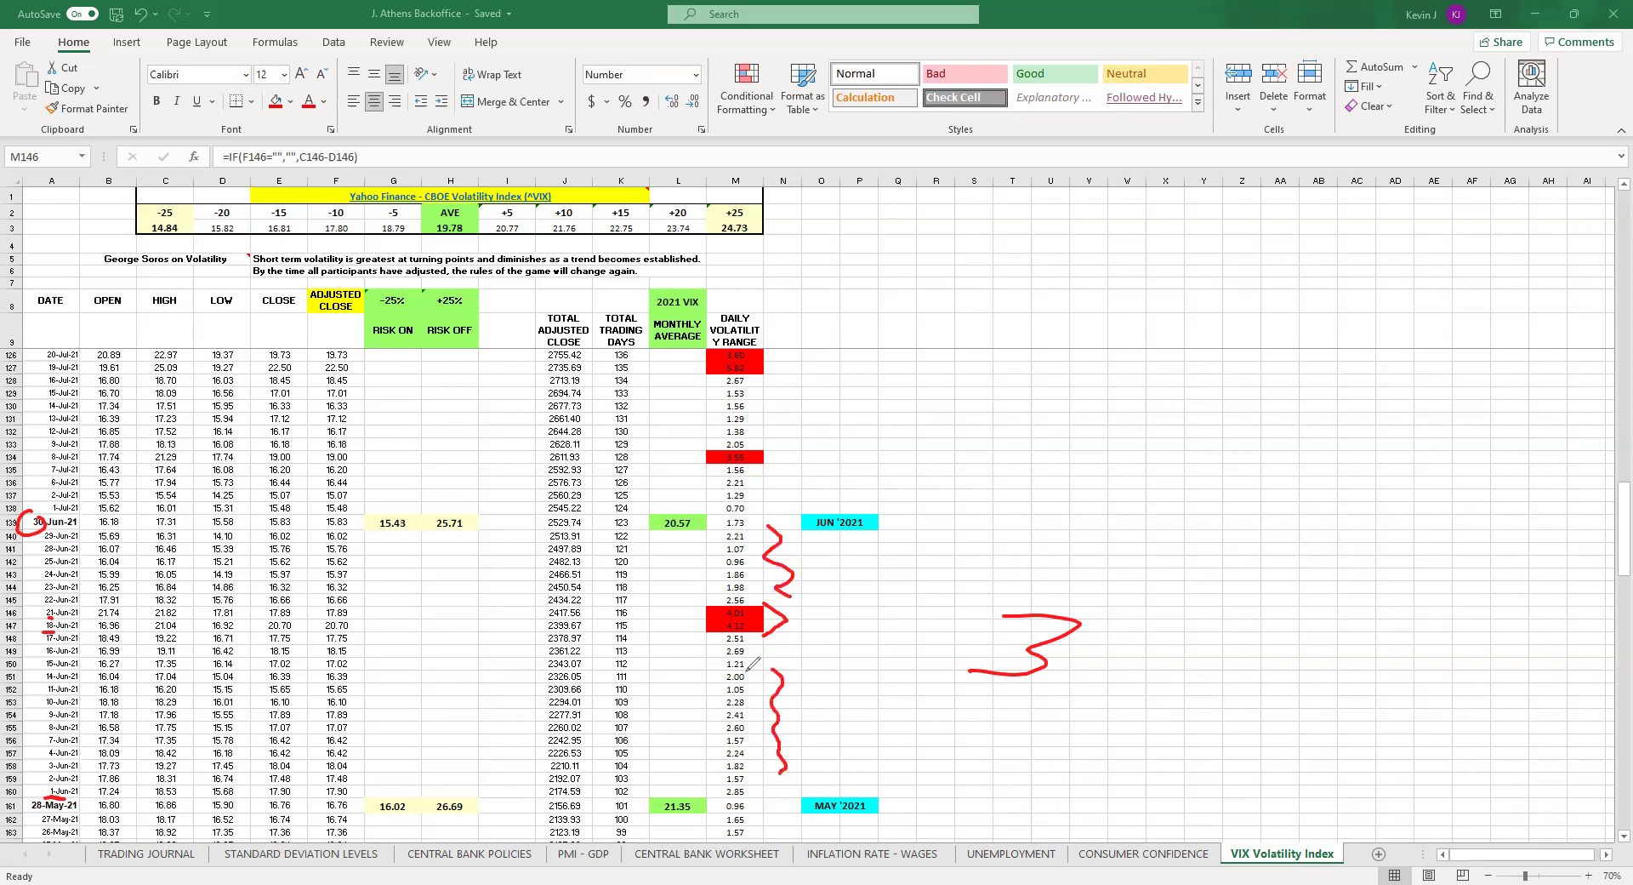
pyautogui.moveTo(756, 638); pyautogui.dragTo(761, 677)
pyautogui.press('Escape')
# Mark the red-filled July 2021 volatility range cells and underline the 19 July date.
pyautogui.scroll(3, 1045, 280)
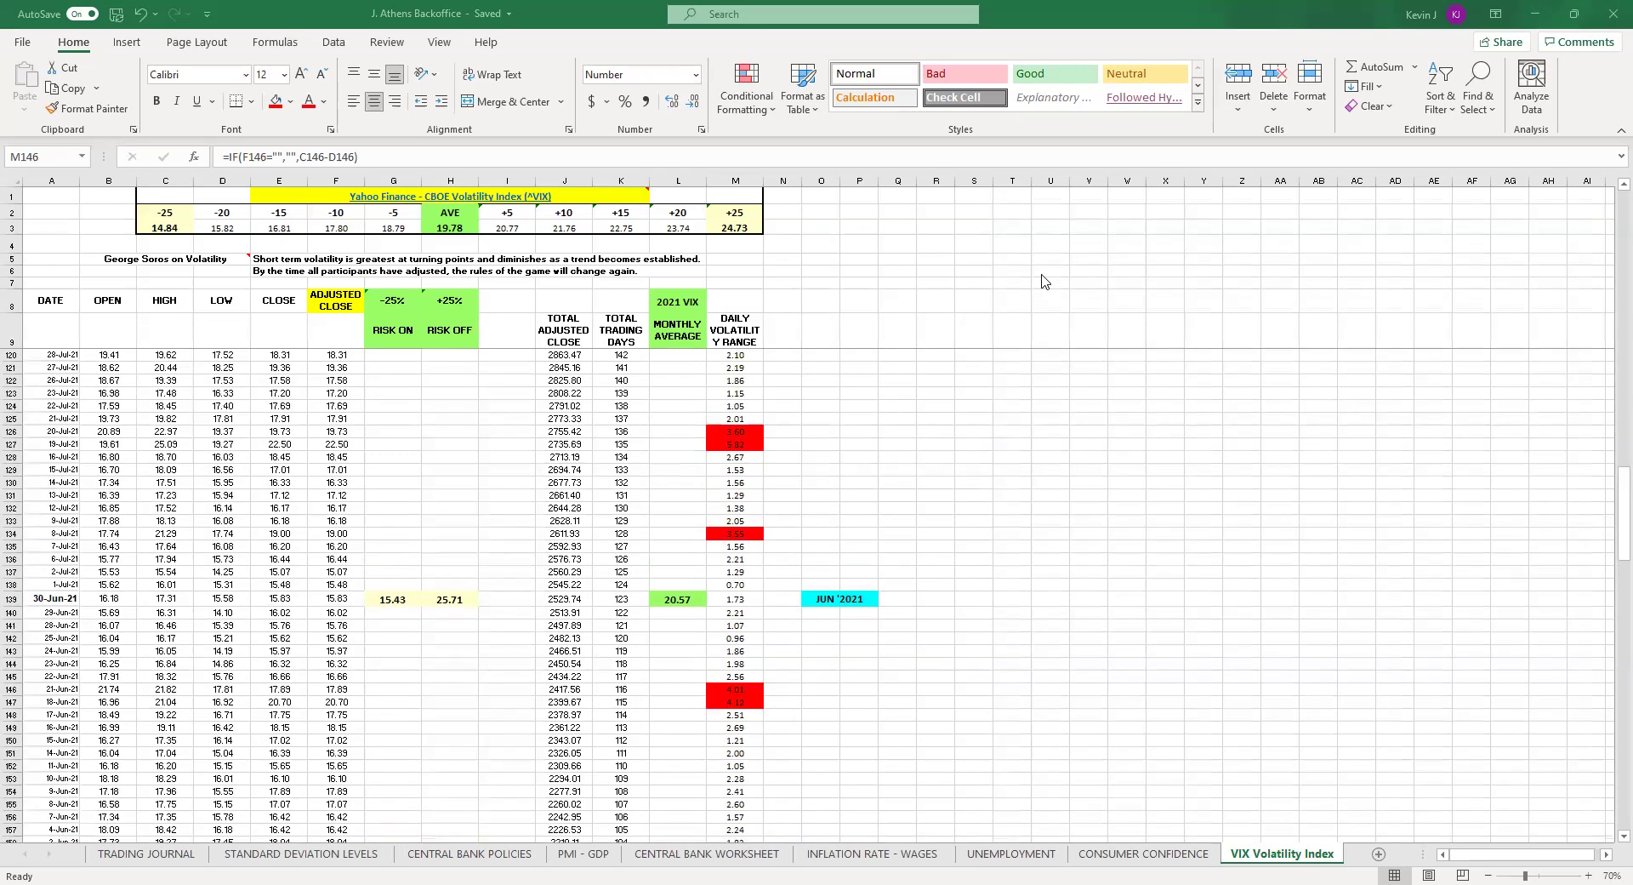
pyautogui.scroll(2, 798, 569)
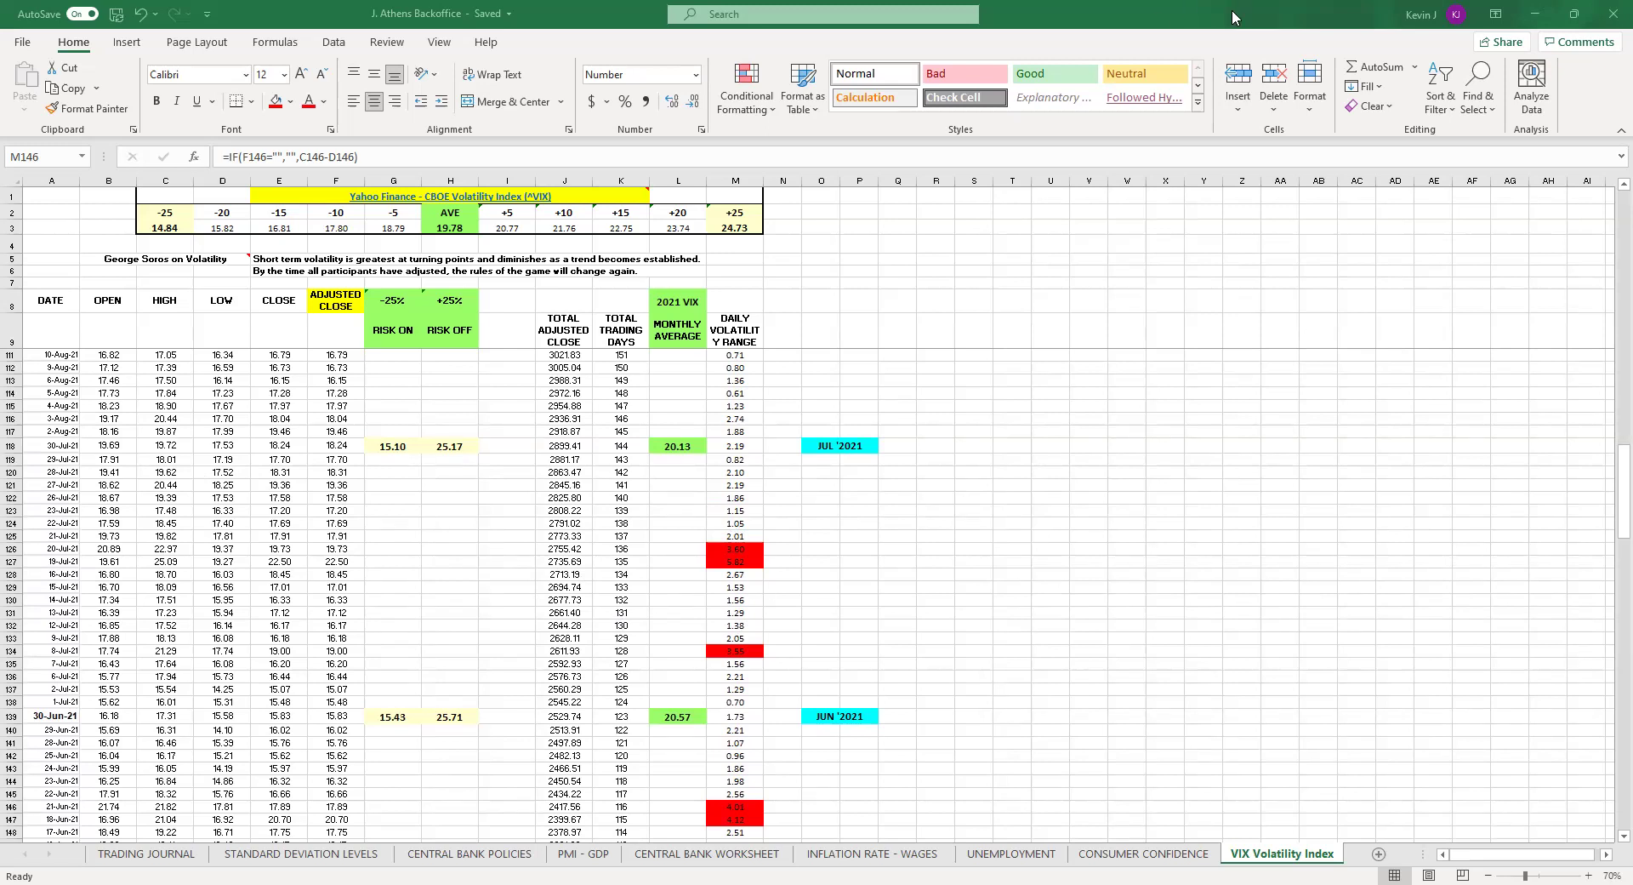
pyautogui.moveTo(768, 539); pyautogui.dragTo(771, 566)
pyautogui.moveTo(770, 637)
pyautogui.mouseDown()
pyautogui.moveTo(789, 650)
pyautogui.moveTo(768, 662)
pyautogui.mouseUp()
pyautogui.moveTo(787, 557); pyautogui.dragTo(754, 572)
pyautogui.moveTo(58, 566); pyautogui.dragTo(43, 569)
# Mark the three red-filled August 2021 volatility range cells and the values below them, and clear the annotations.
pyautogui.scroll(7, 1074, 424)
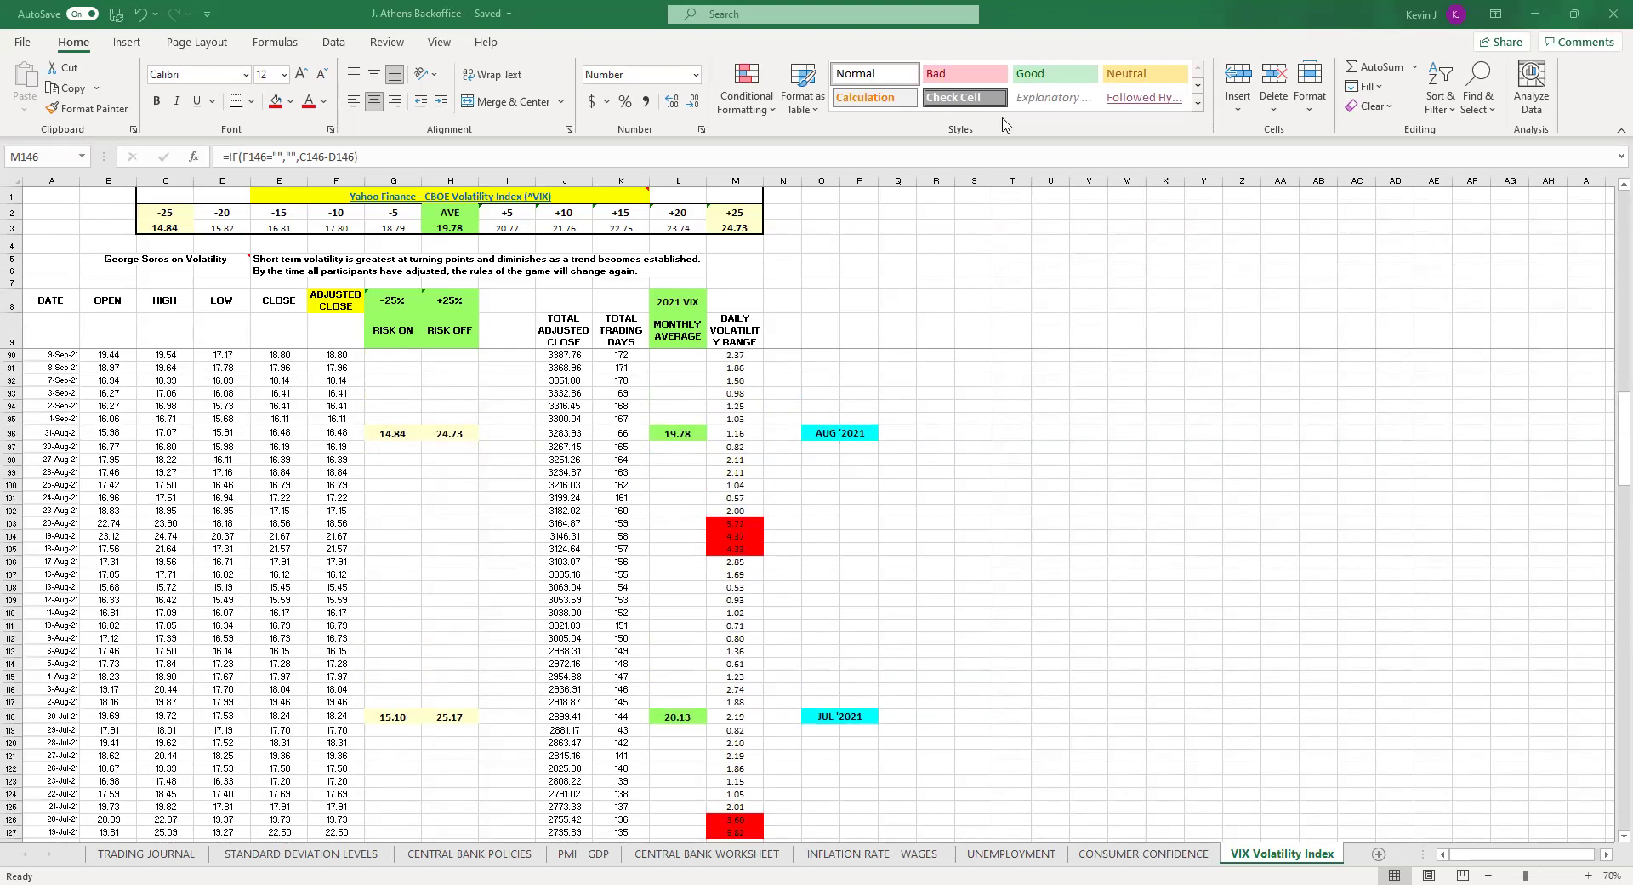
pyautogui.moveTo(771, 518)
pyautogui.mouseDown()
pyautogui.moveTo(795, 539)
pyautogui.moveTo(772, 552)
pyautogui.mouseUp()
pyautogui.click(753, 594)
pyautogui.moveTo(753, 622); pyautogui.dragTo(758, 623)
pyautogui.click(764, 675)
pyautogui.press('e')
# Mark the red-filled September 2021 volatility range cells and the latest dates, and clear the annotations.
pyautogui.scroll(4, 1263, 164)
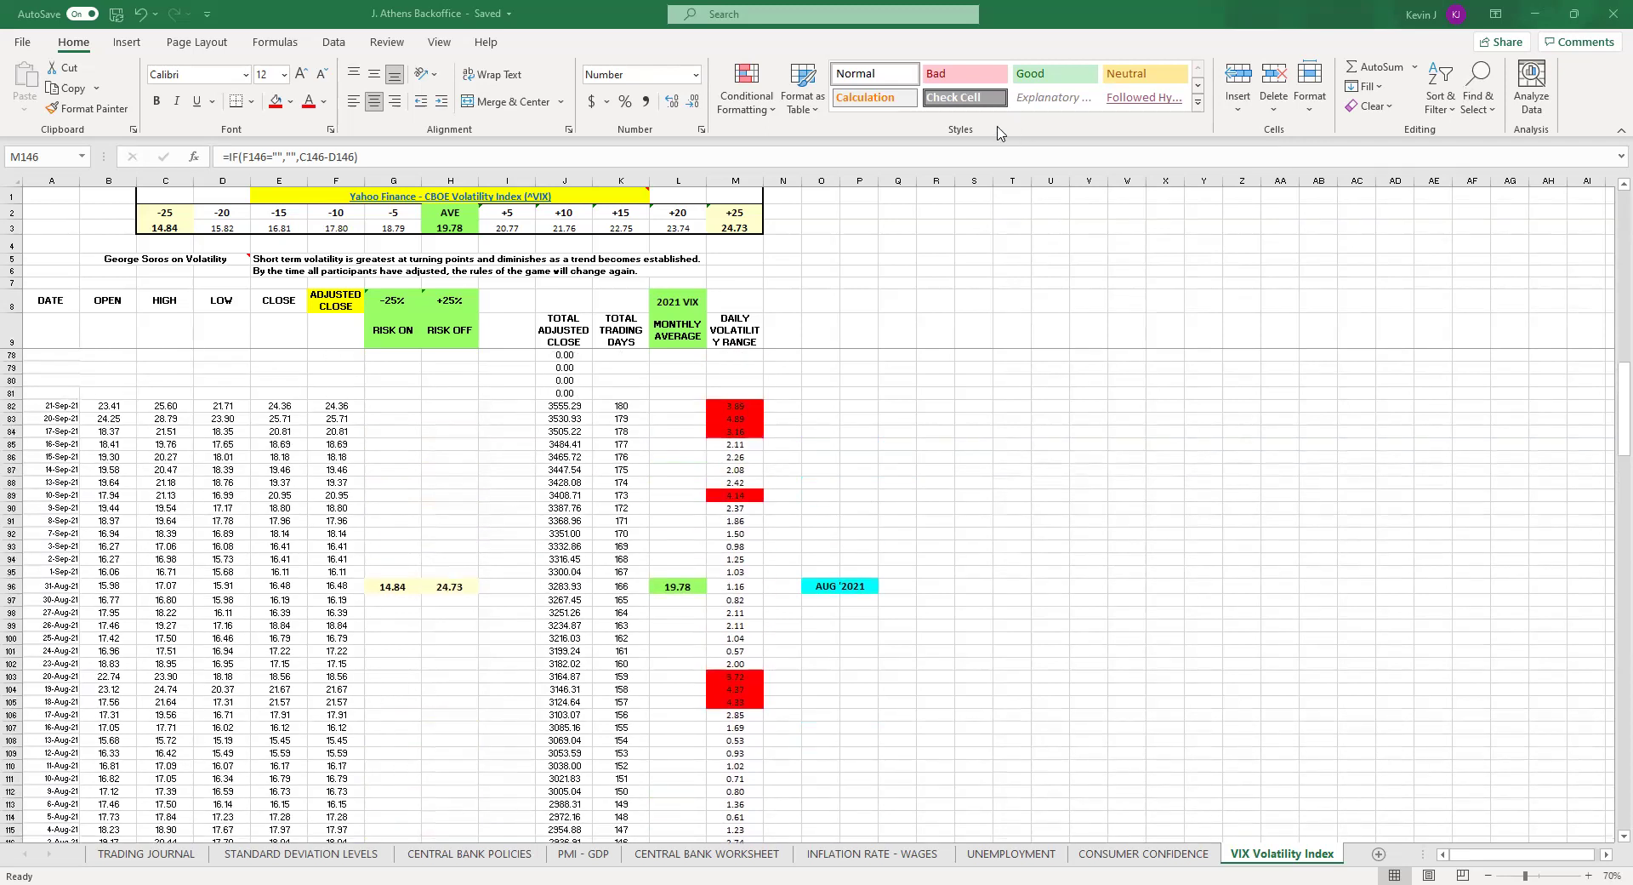
pyautogui.moveTo(775, 491); pyautogui.dragTo(789, 488)
pyautogui.moveTo(771, 433); pyautogui.dragTo(782, 431)
pyautogui.moveTo(51, 395); pyautogui.dragTo(41, 416)
pyautogui.moveTo(766, 399)
pyautogui.mouseDown()
pyautogui.moveTo(785, 396)
pyautogui.moveTo(787, 415)
pyautogui.mouseUp()
pyautogui.press('e')
# Return to the June 2021 rows, switch to TradingView, and mark the 2021 average label and the June VIX spike and decline.
pyautogui.scroll(-19, 902, 425)
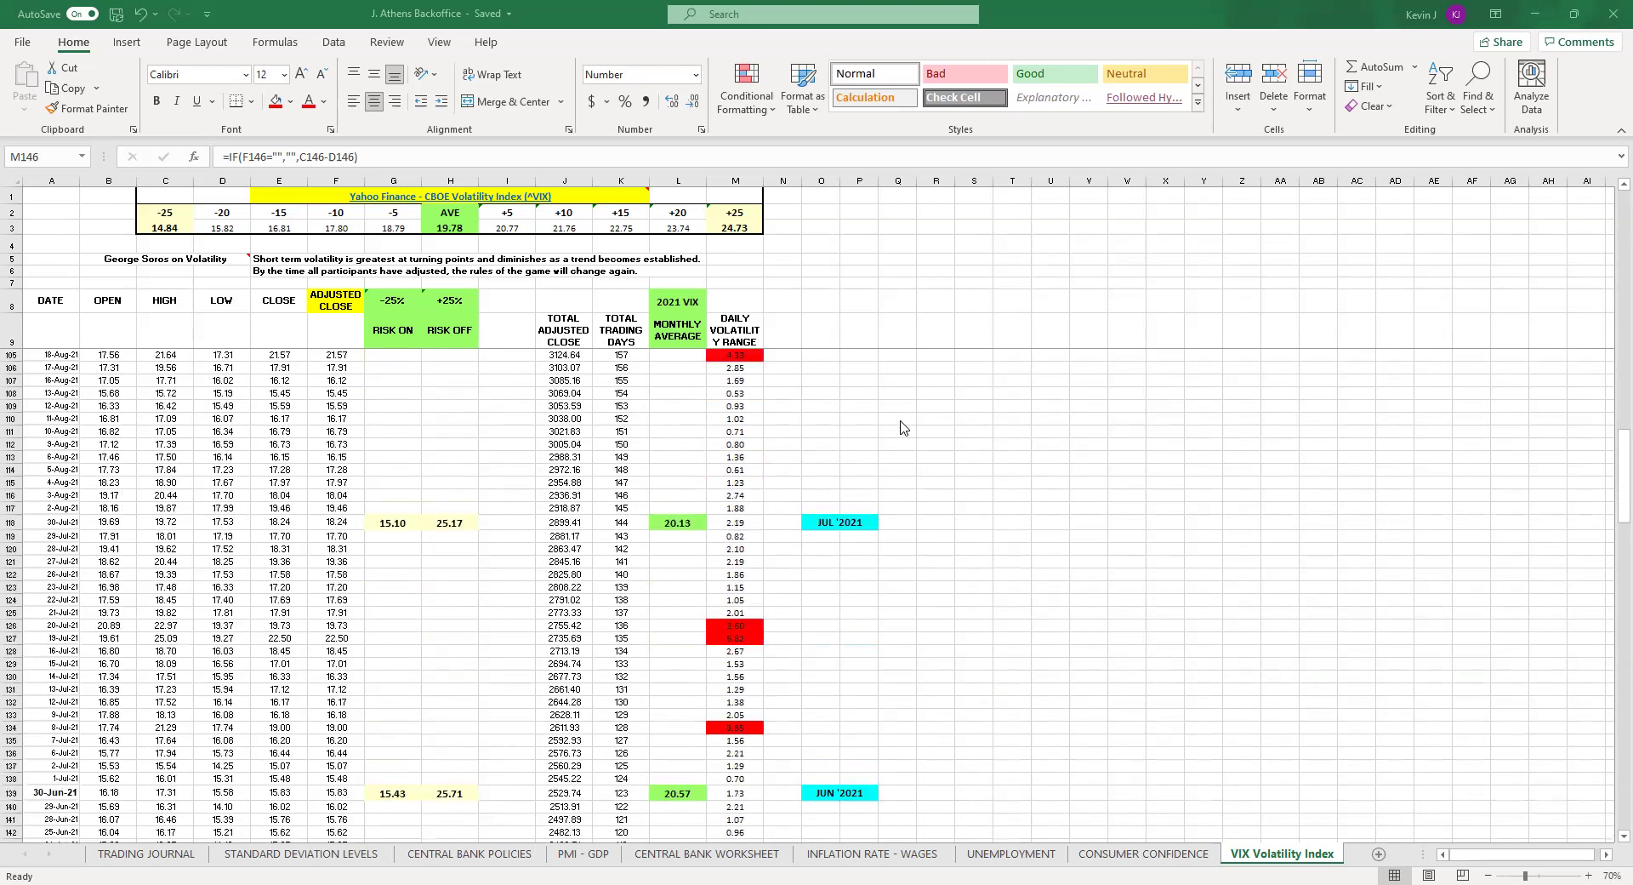
pyautogui.scroll(-1, 895, 433)
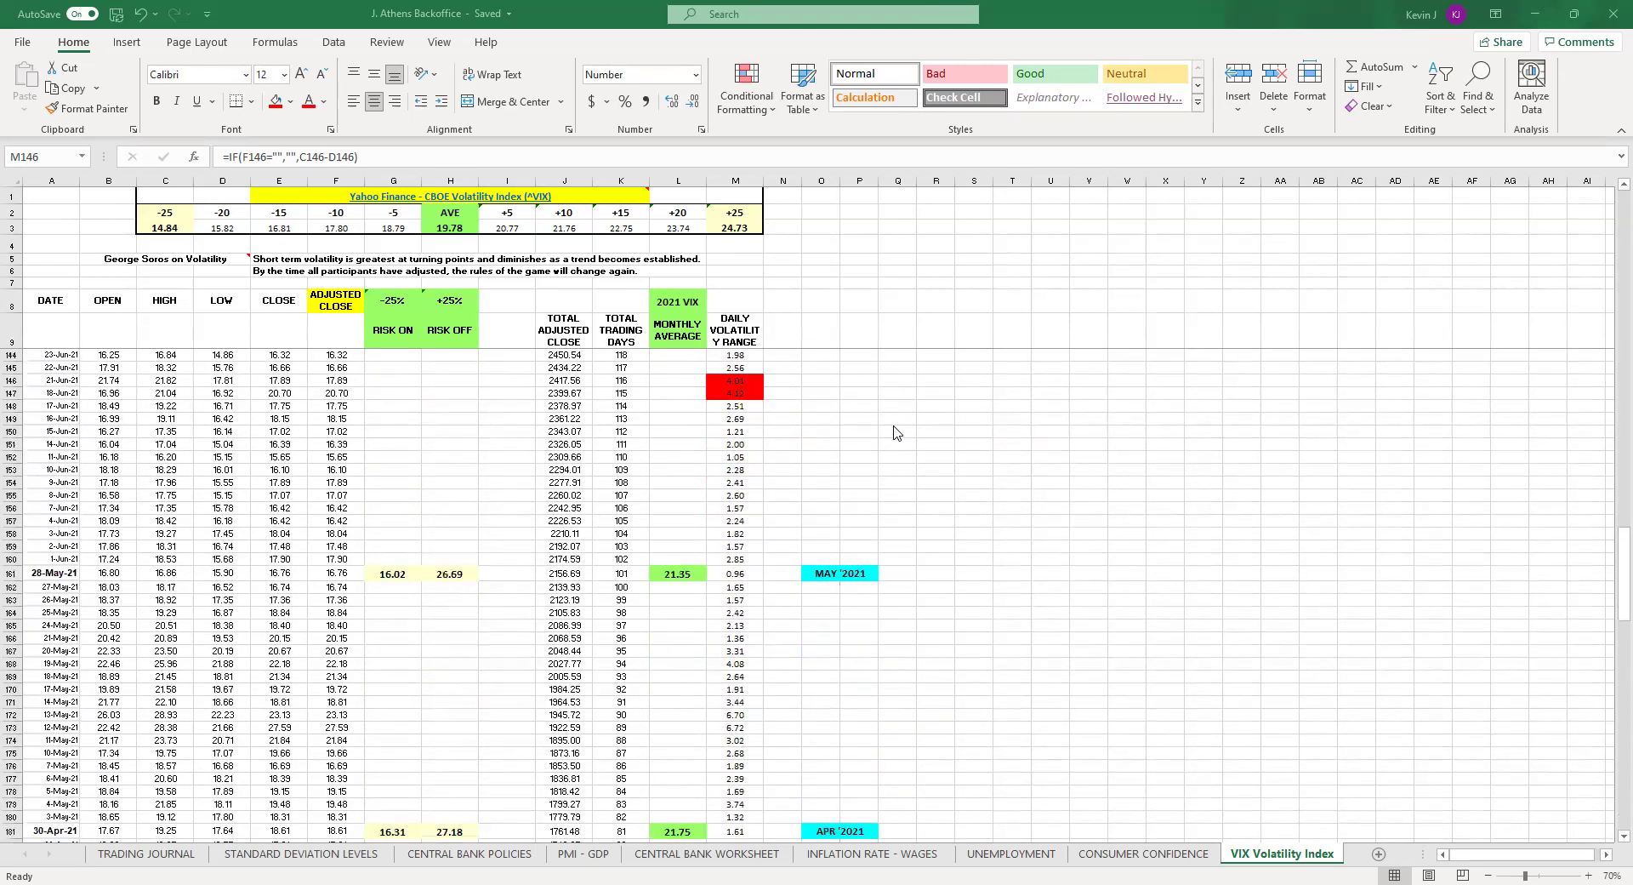
pyautogui.scroll(3, 896, 442)
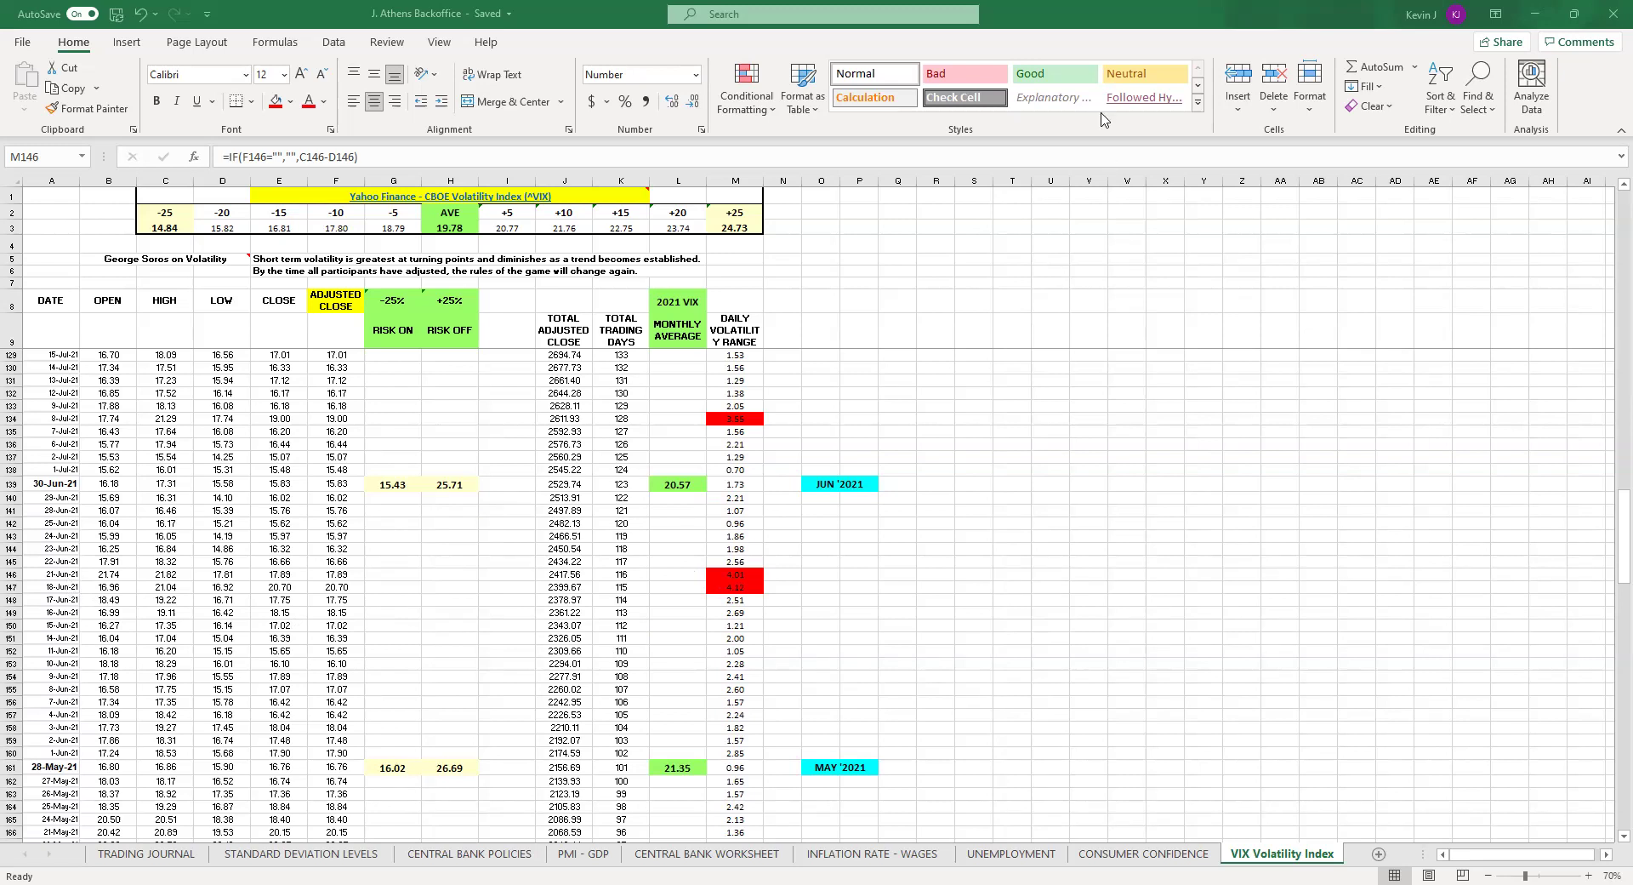
pyautogui.hotkey('alt', 'Tab')
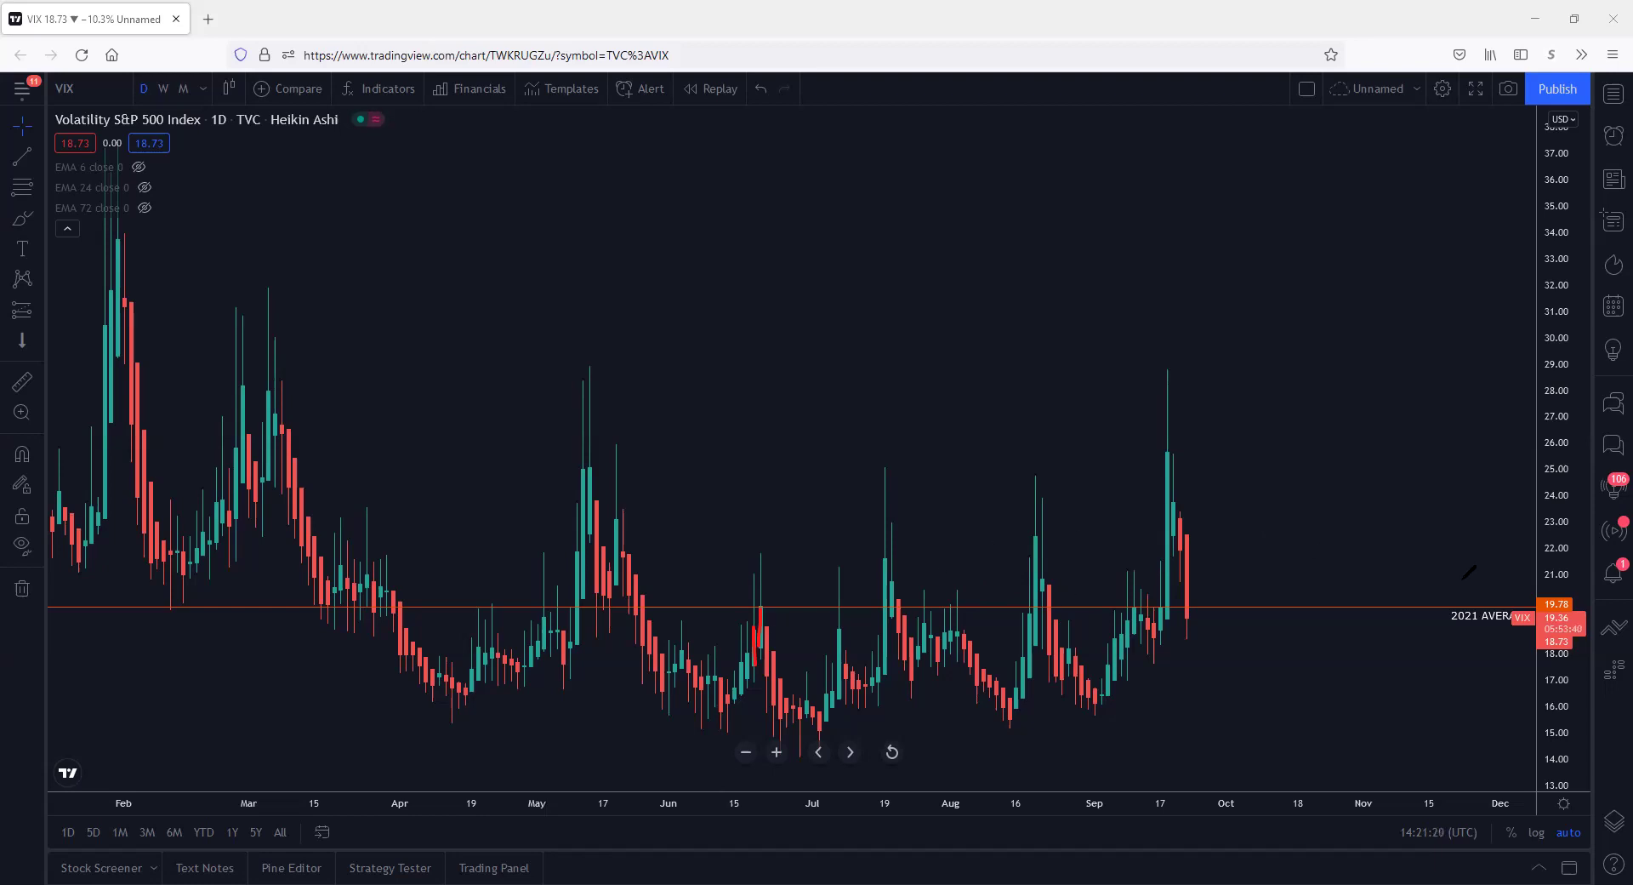
pyautogui.moveTo(1510, 576)
pyautogui.mouseDown()
pyautogui.moveTo(1433, 609)
pyautogui.moveTo(1545, 577)
pyautogui.mouseUp()
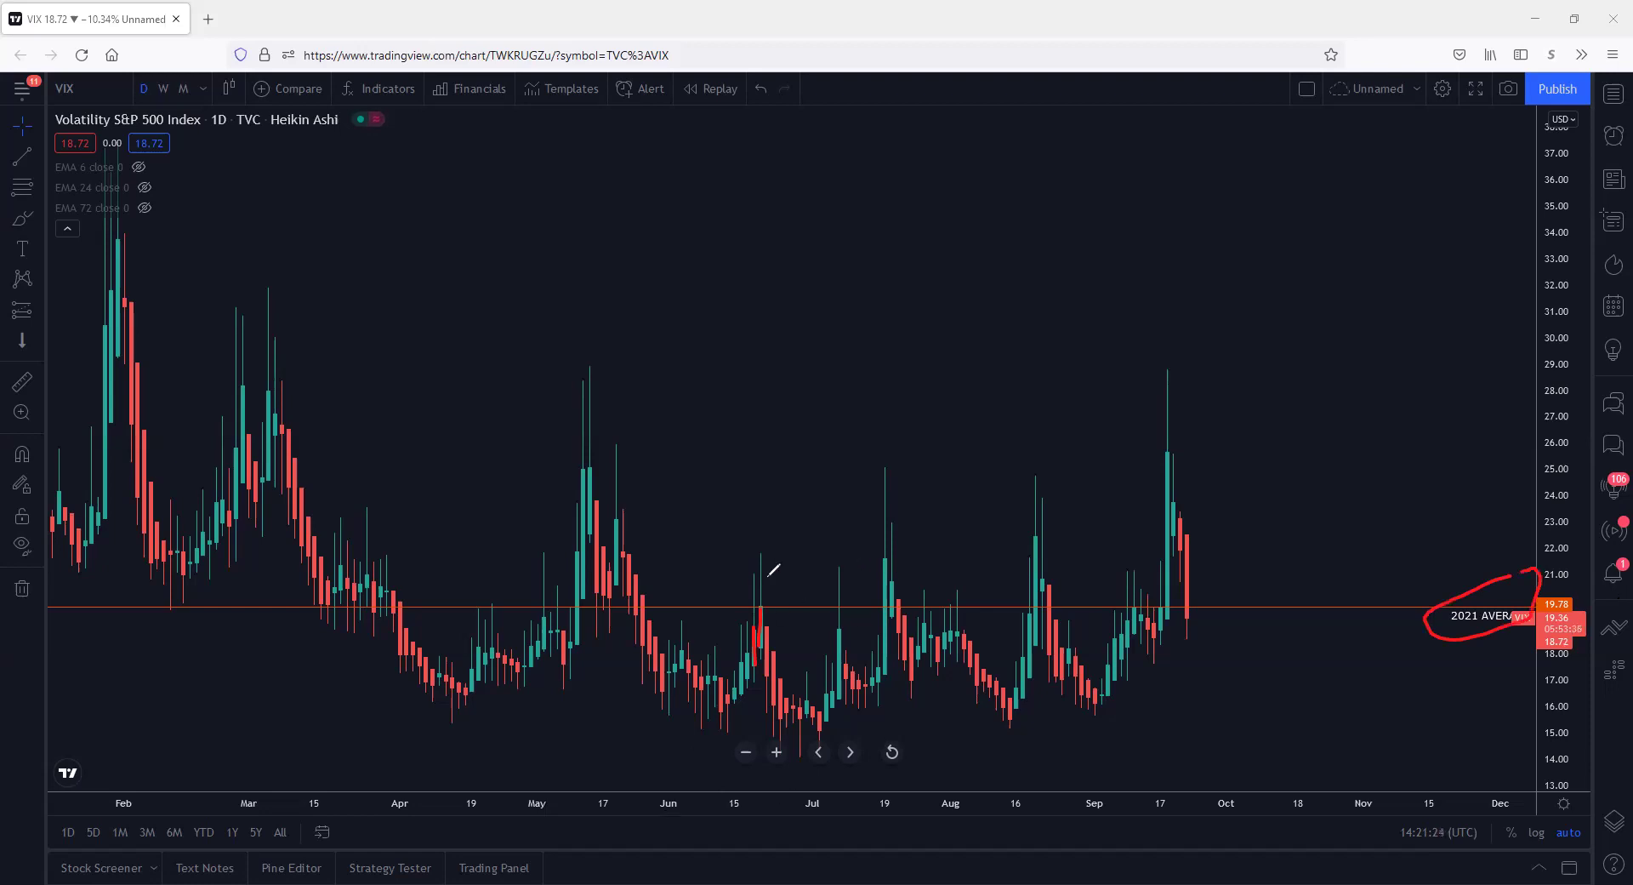
pyautogui.moveTo(733, 578)
pyautogui.mouseDown()
pyautogui.moveTo(771, 545)
pyautogui.moveTo(745, 587)
pyautogui.mouseUp()
pyautogui.moveTo(815, 708); pyautogui.dragTo(825, 740)
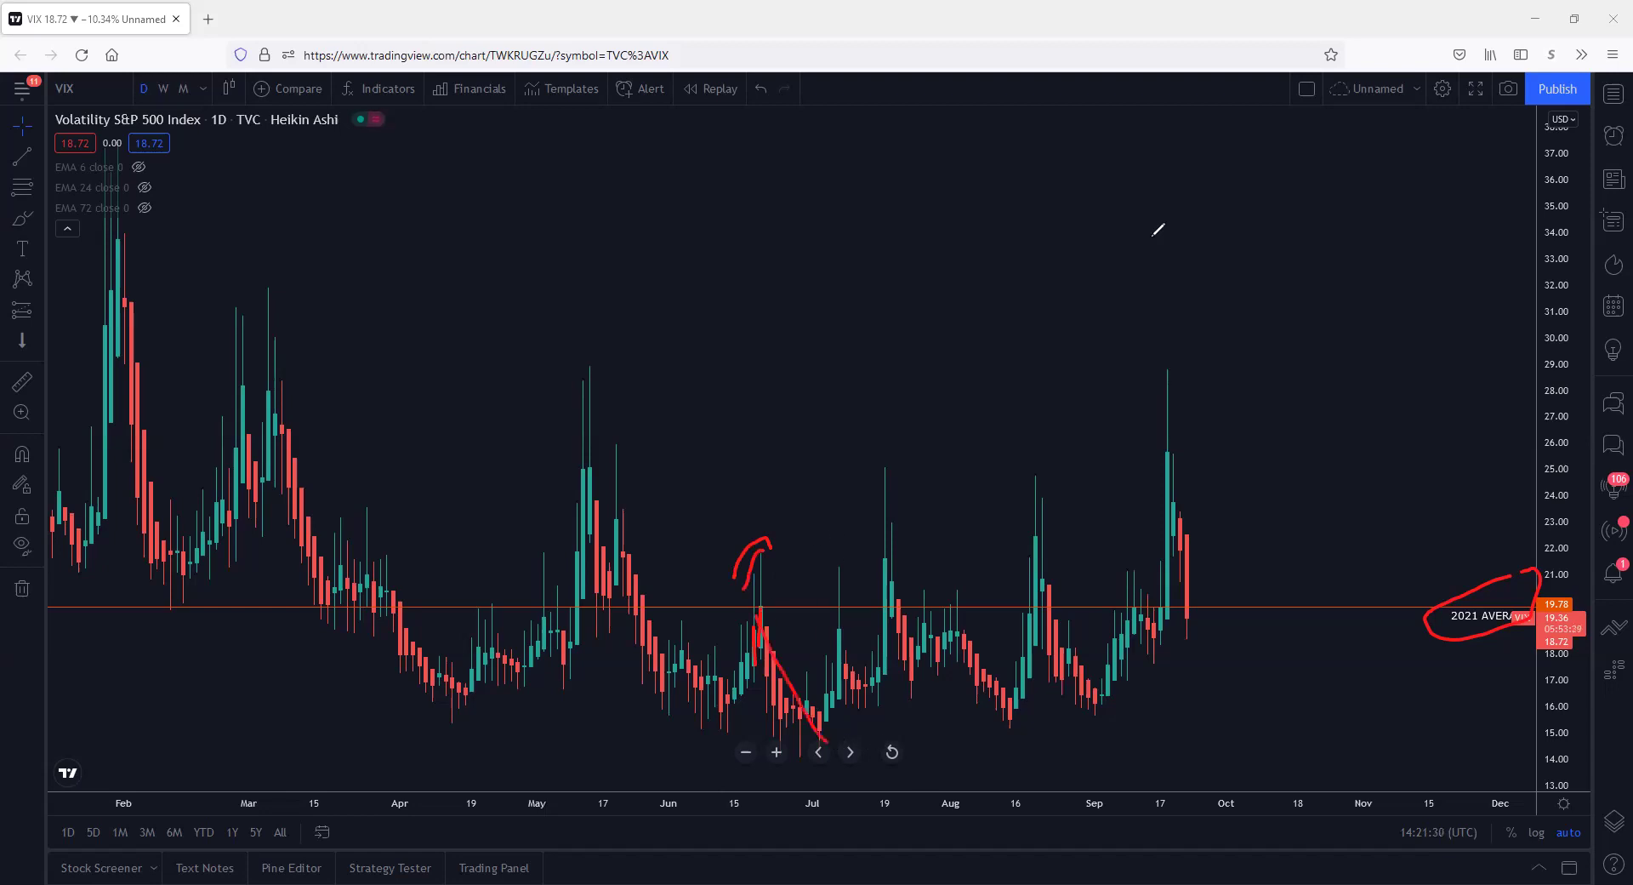
pyautogui.press('e')
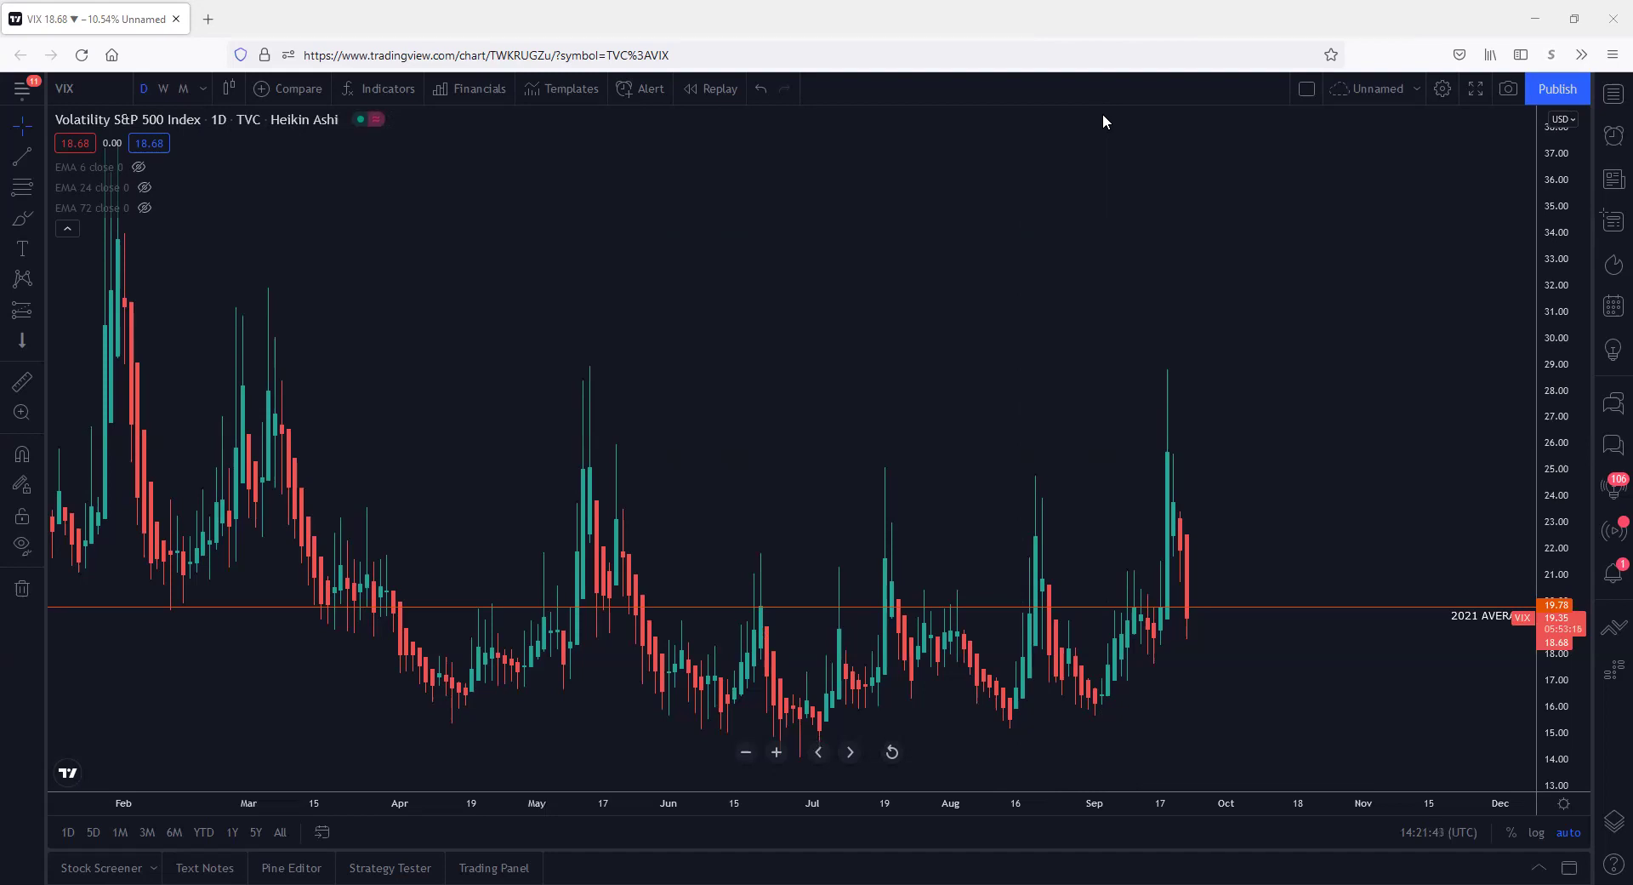
# Check the July 2021 rows in Excel, return to TradingView, and mark the mid-July VIX spike and the decline after it.
pyautogui.hotkey('alt', 'Tab')
pyautogui.scroll(2, 773, 620)
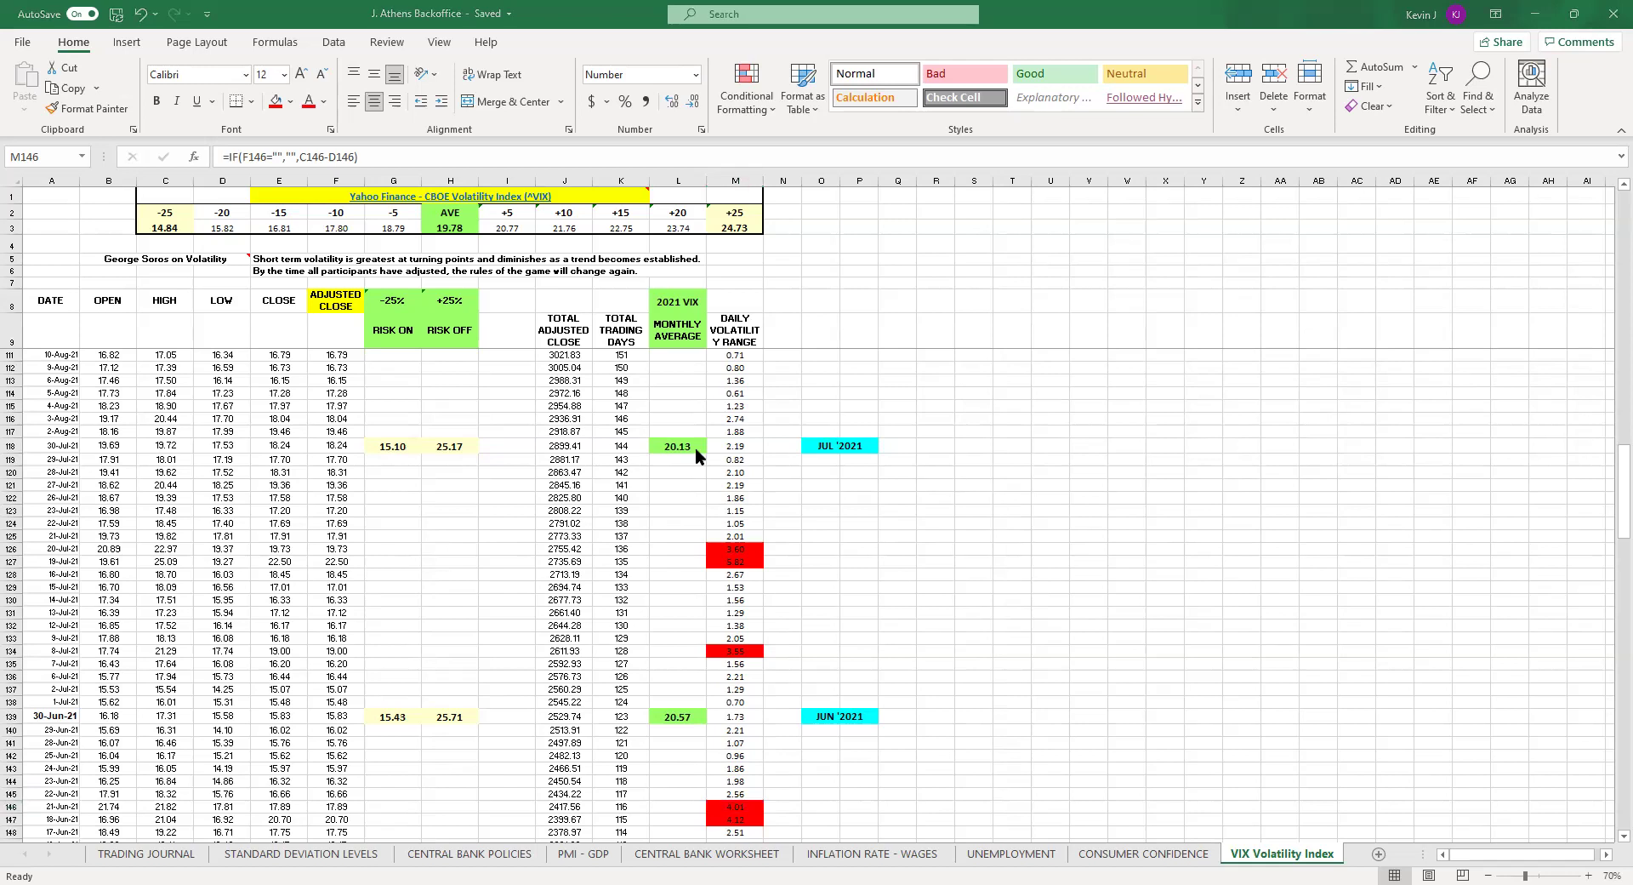
pyautogui.hotkey('alt', 'Tab')
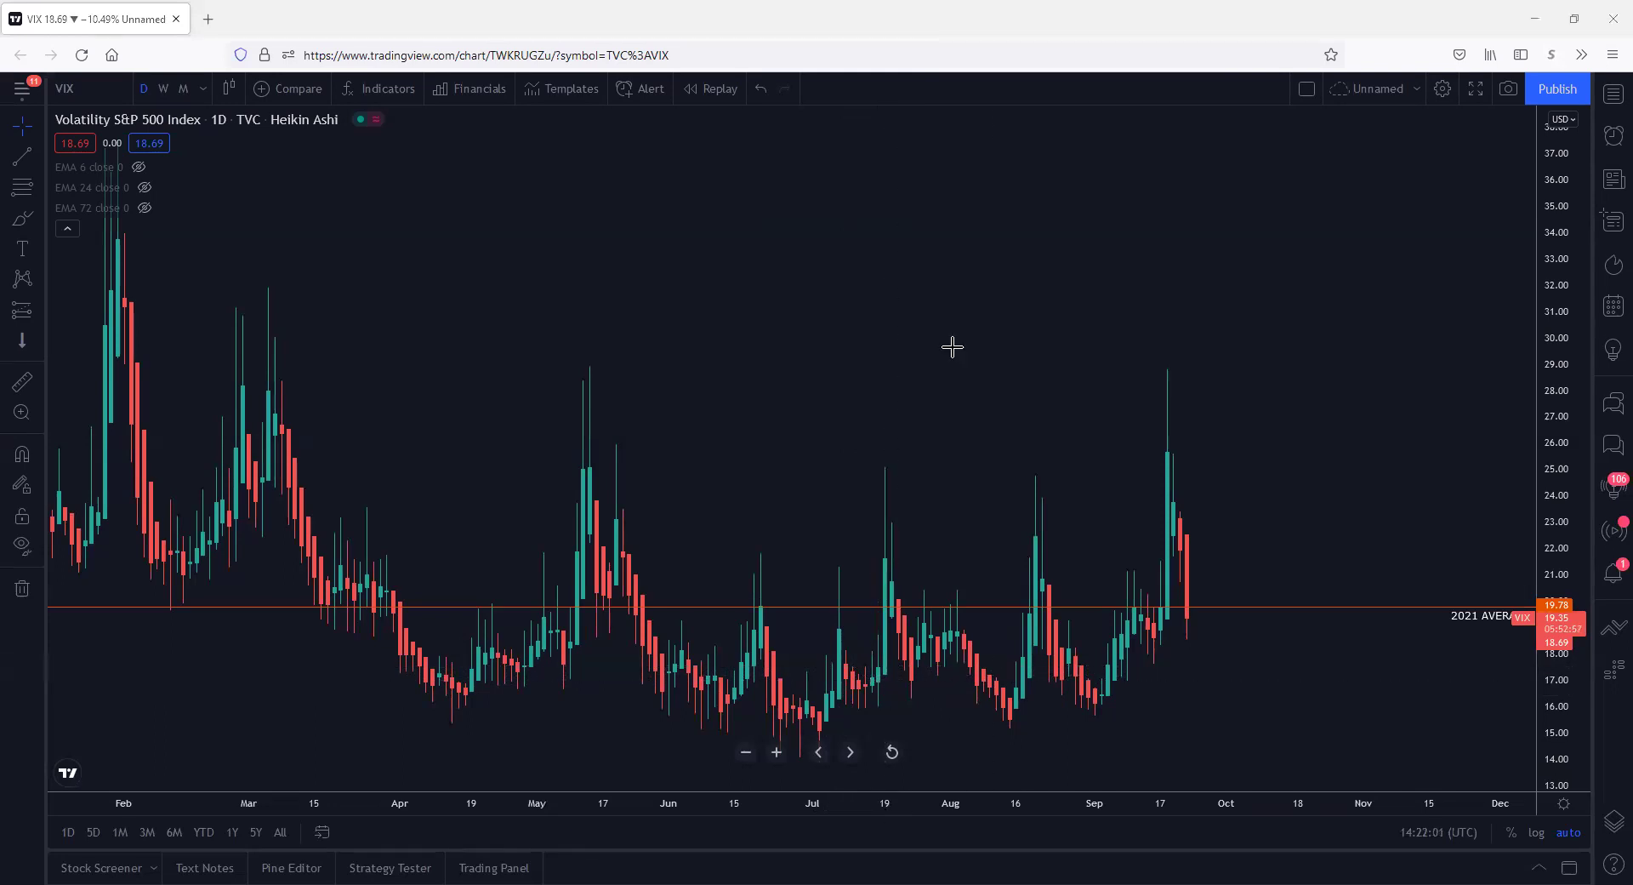
pyautogui.moveTo(889, 678)
pyautogui.mouseDown()
pyautogui.moveTo(905, 629)
pyautogui.moveTo(886, 525)
pyautogui.moveTo(870, 634)
pyautogui.moveTo(890, 678)
pyautogui.mouseUp()
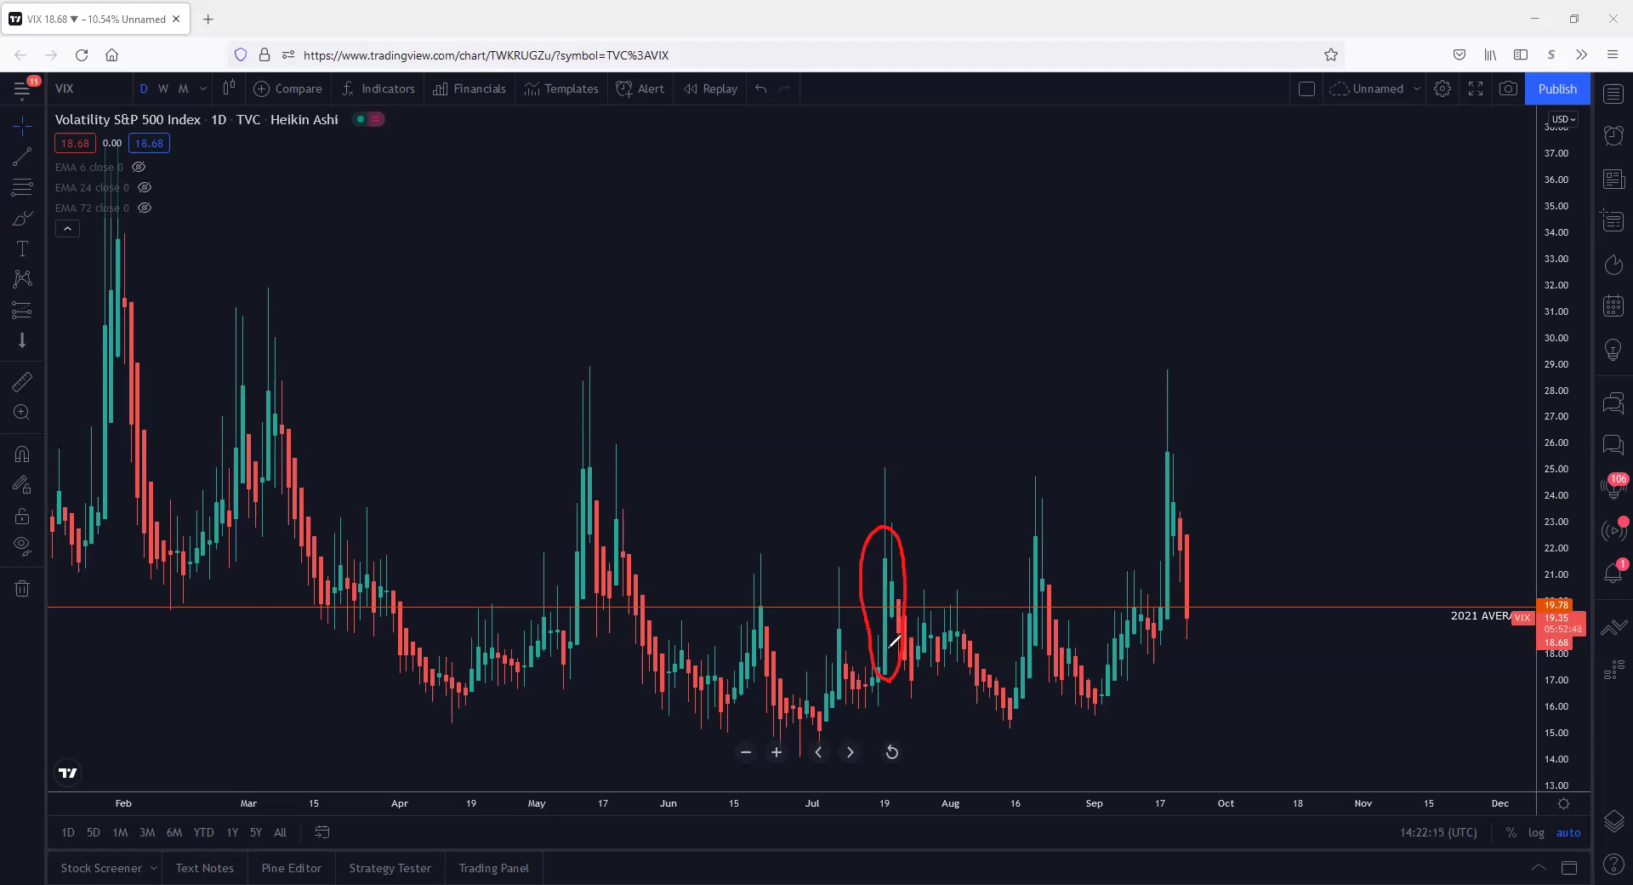
pyautogui.moveTo(893, 477); pyautogui.dragTo(881, 655)
pyautogui.moveTo(856, 476); pyautogui.dragTo(907, 471)
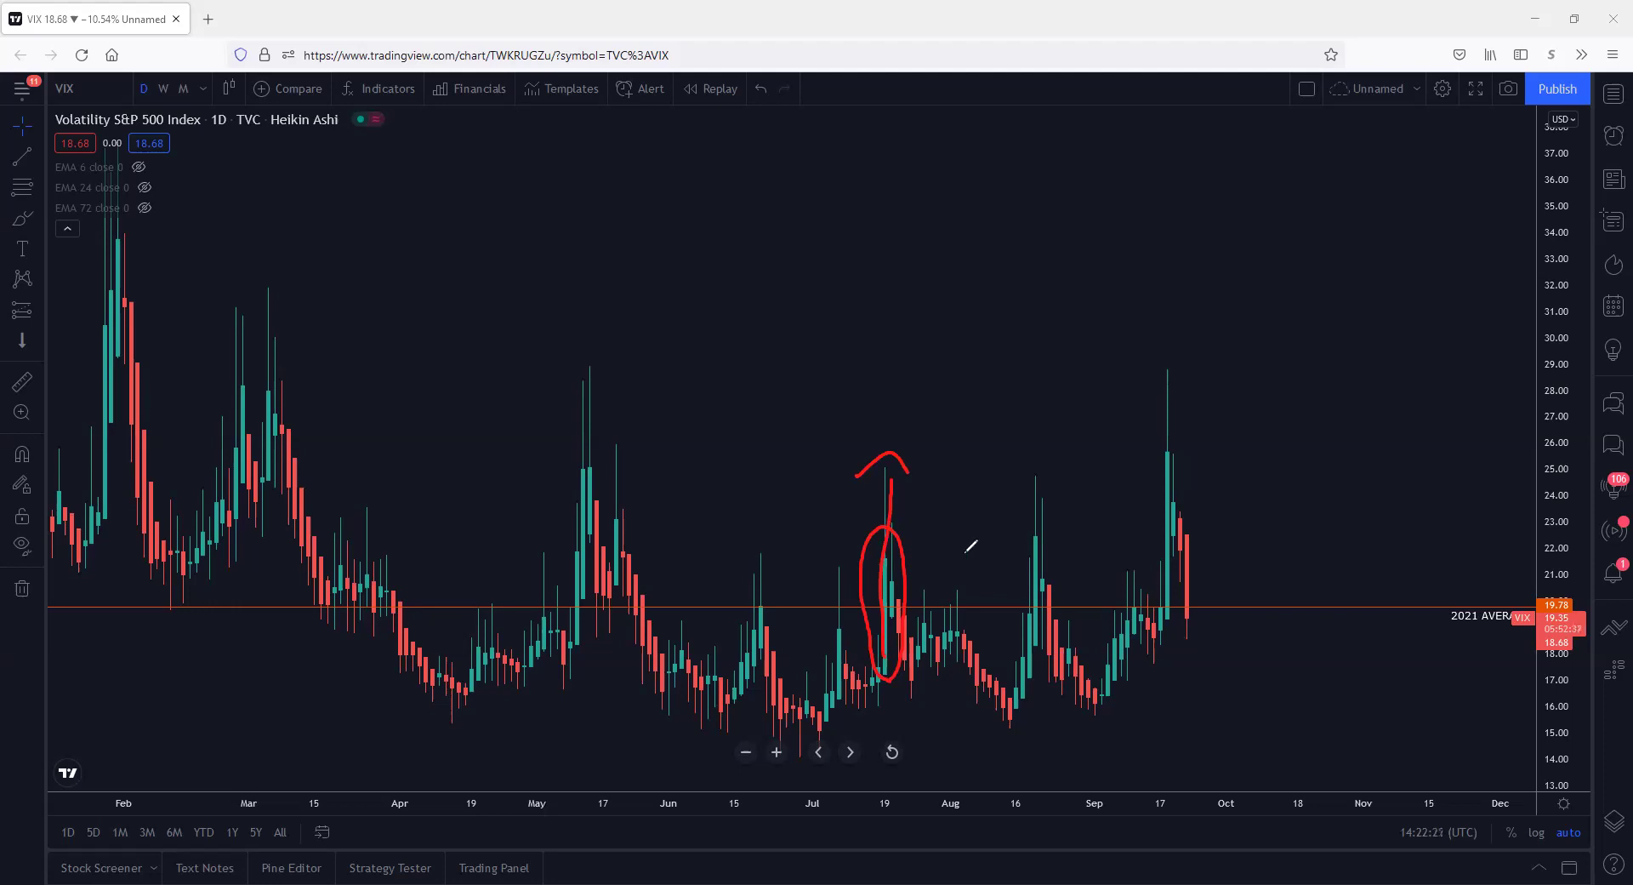
pyautogui.moveTo(880, 547); pyautogui.dragTo(1038, 728)
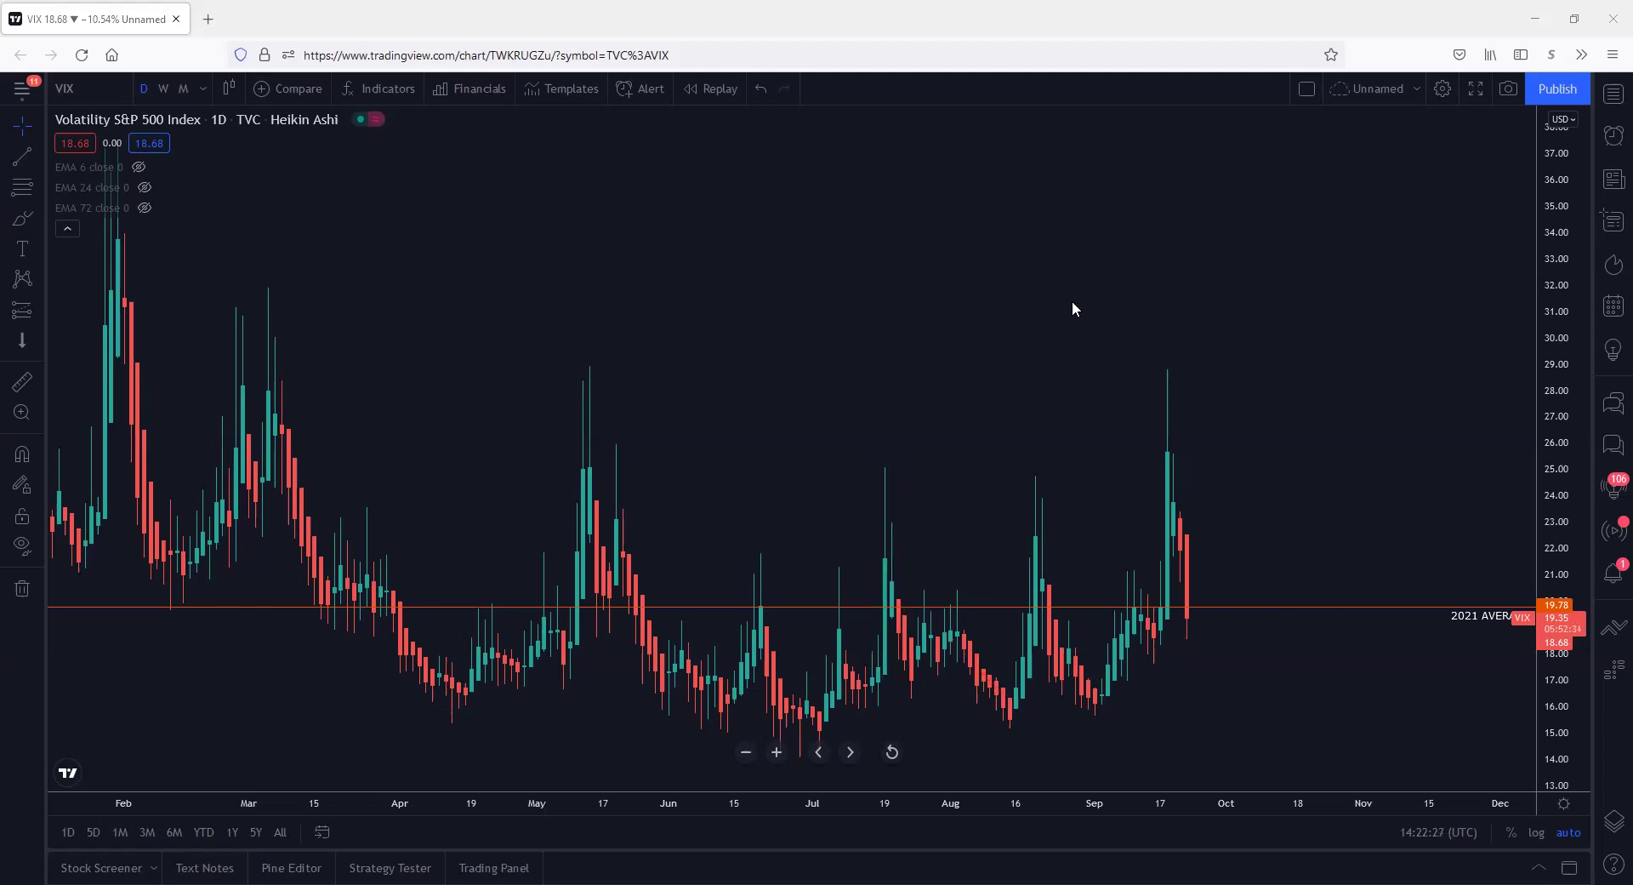
# Compare the July to September 2021 volatility rows in Excel with the VIX chart in TradingView.
pyautogui.hotkey('alt', 'Tab')
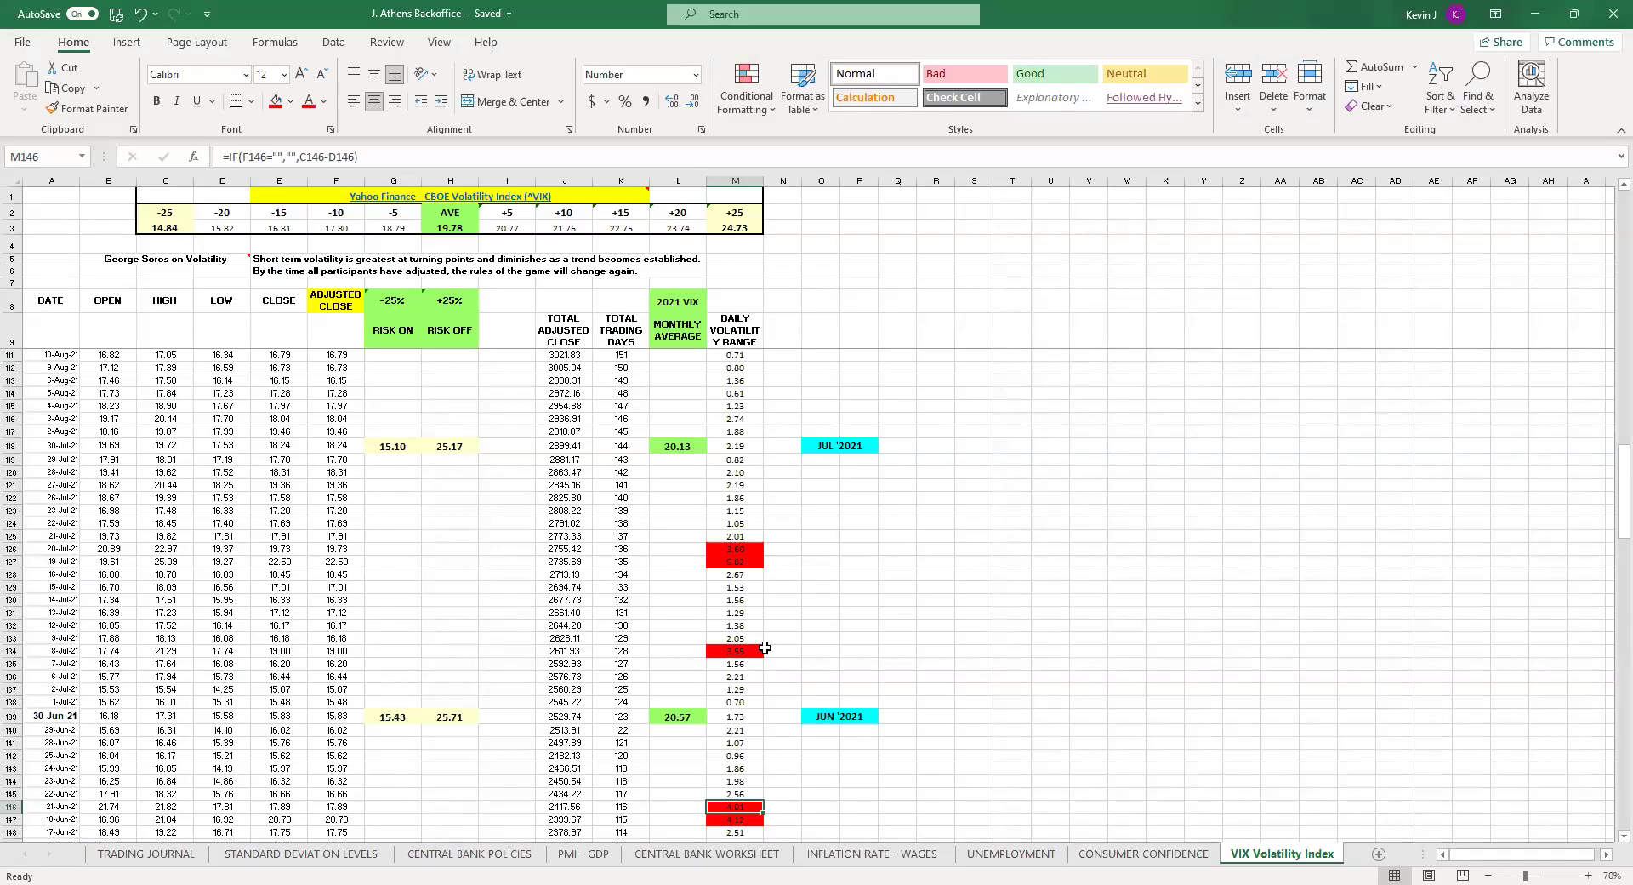
pyautogui.scroll(1, 765, 647)
pyautogui.scroll(1, 765, 647)
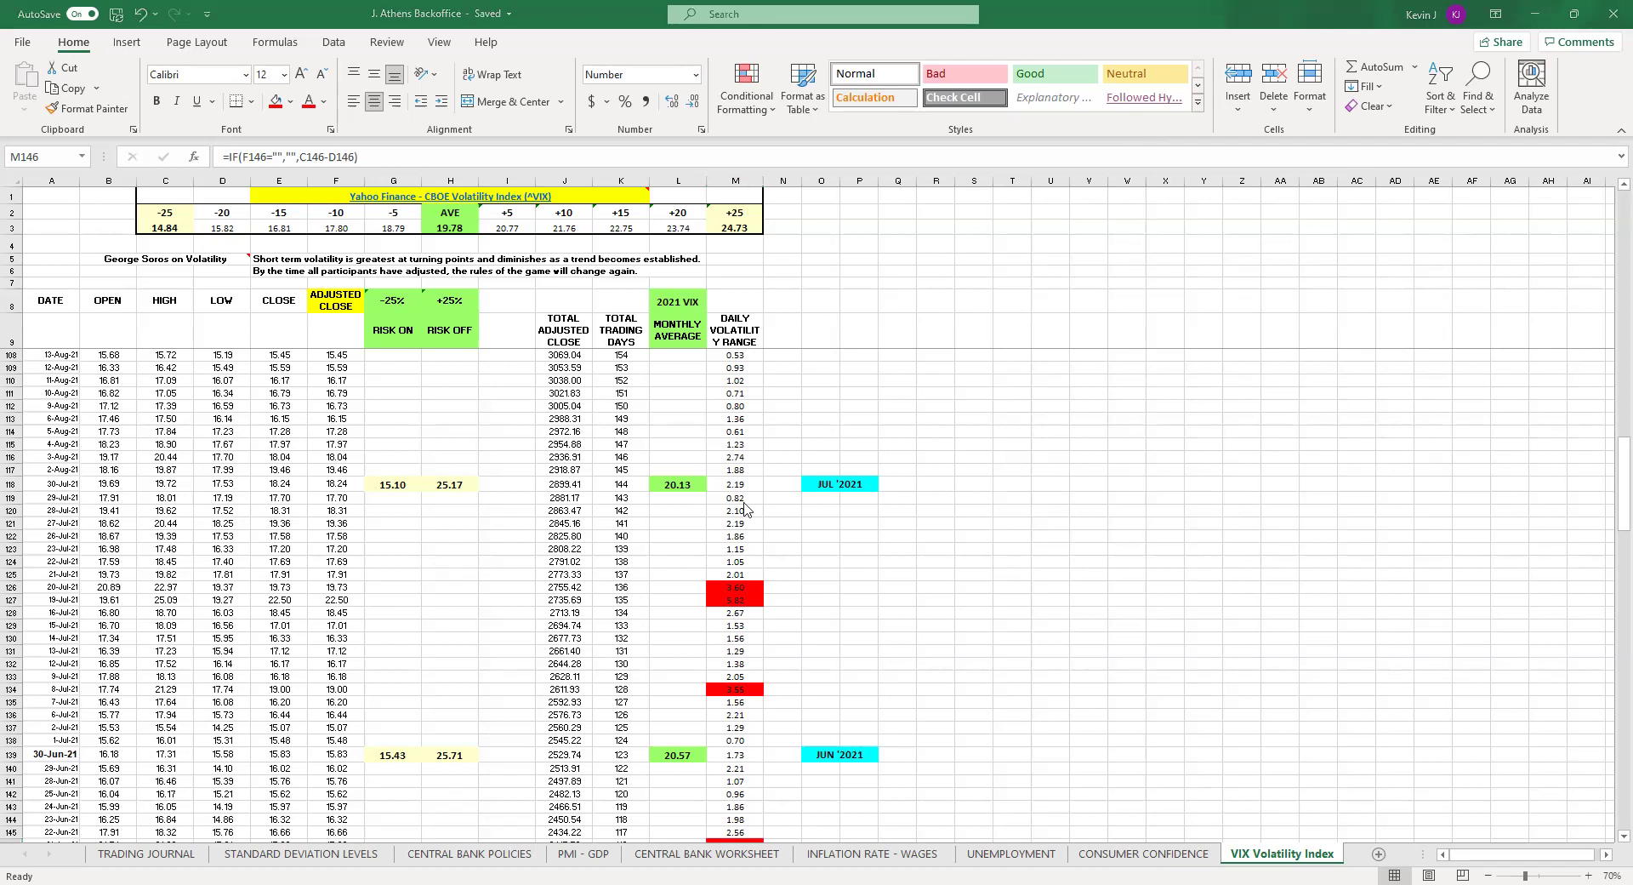
pyautogui.hotkey('alt', 'Tab')
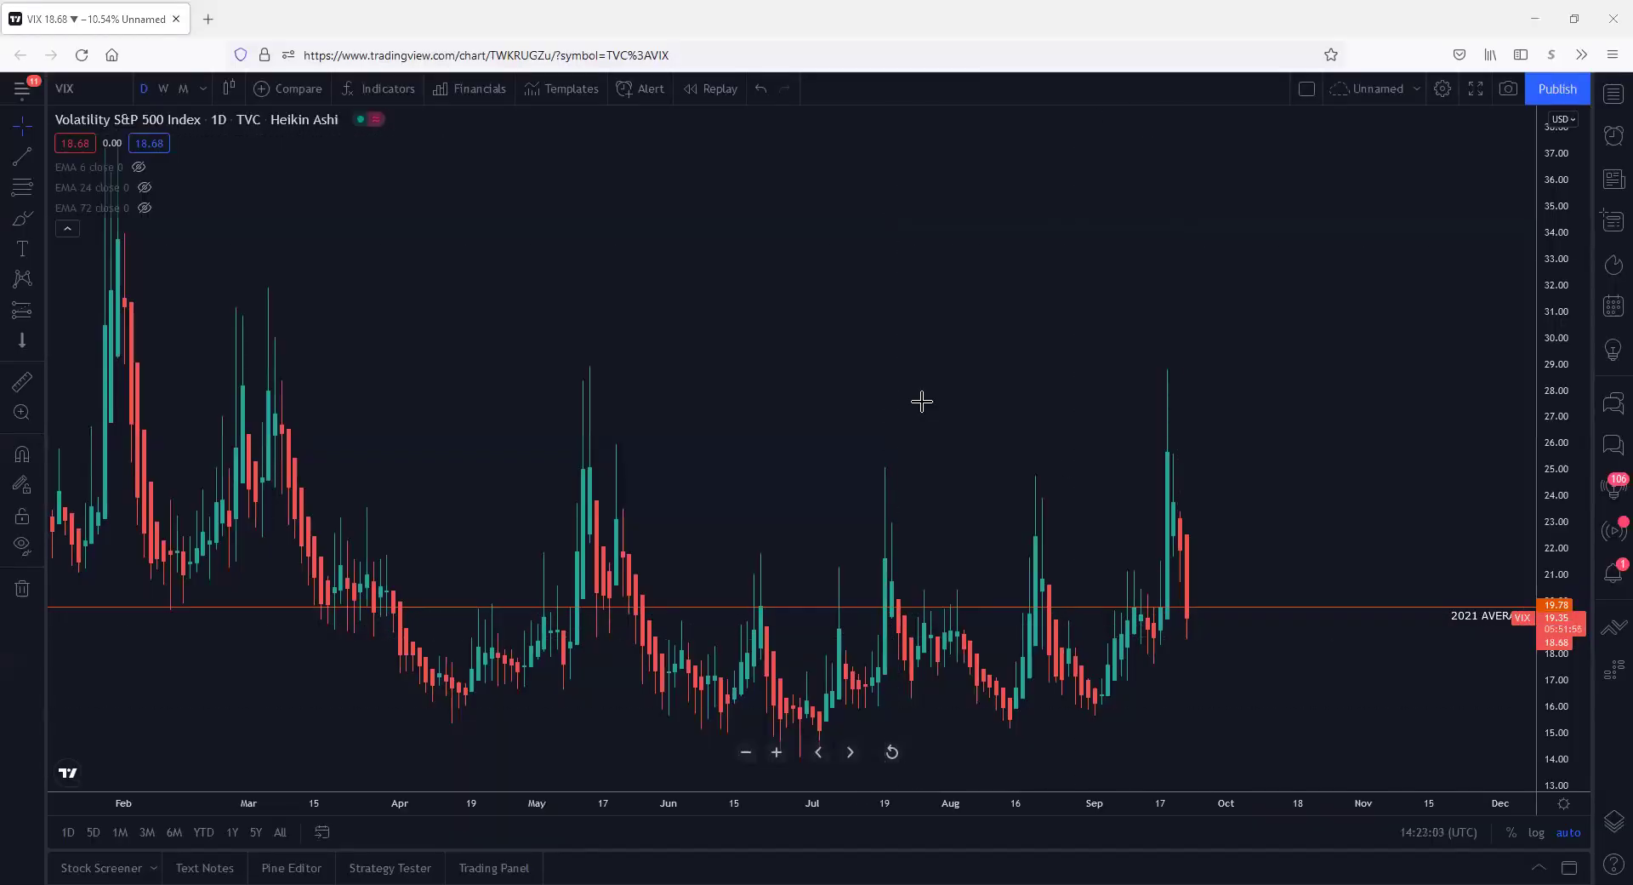
pyautogui.hotkey('alt', 'Tab')
pyautogui.scroll(-5, 834, 491)
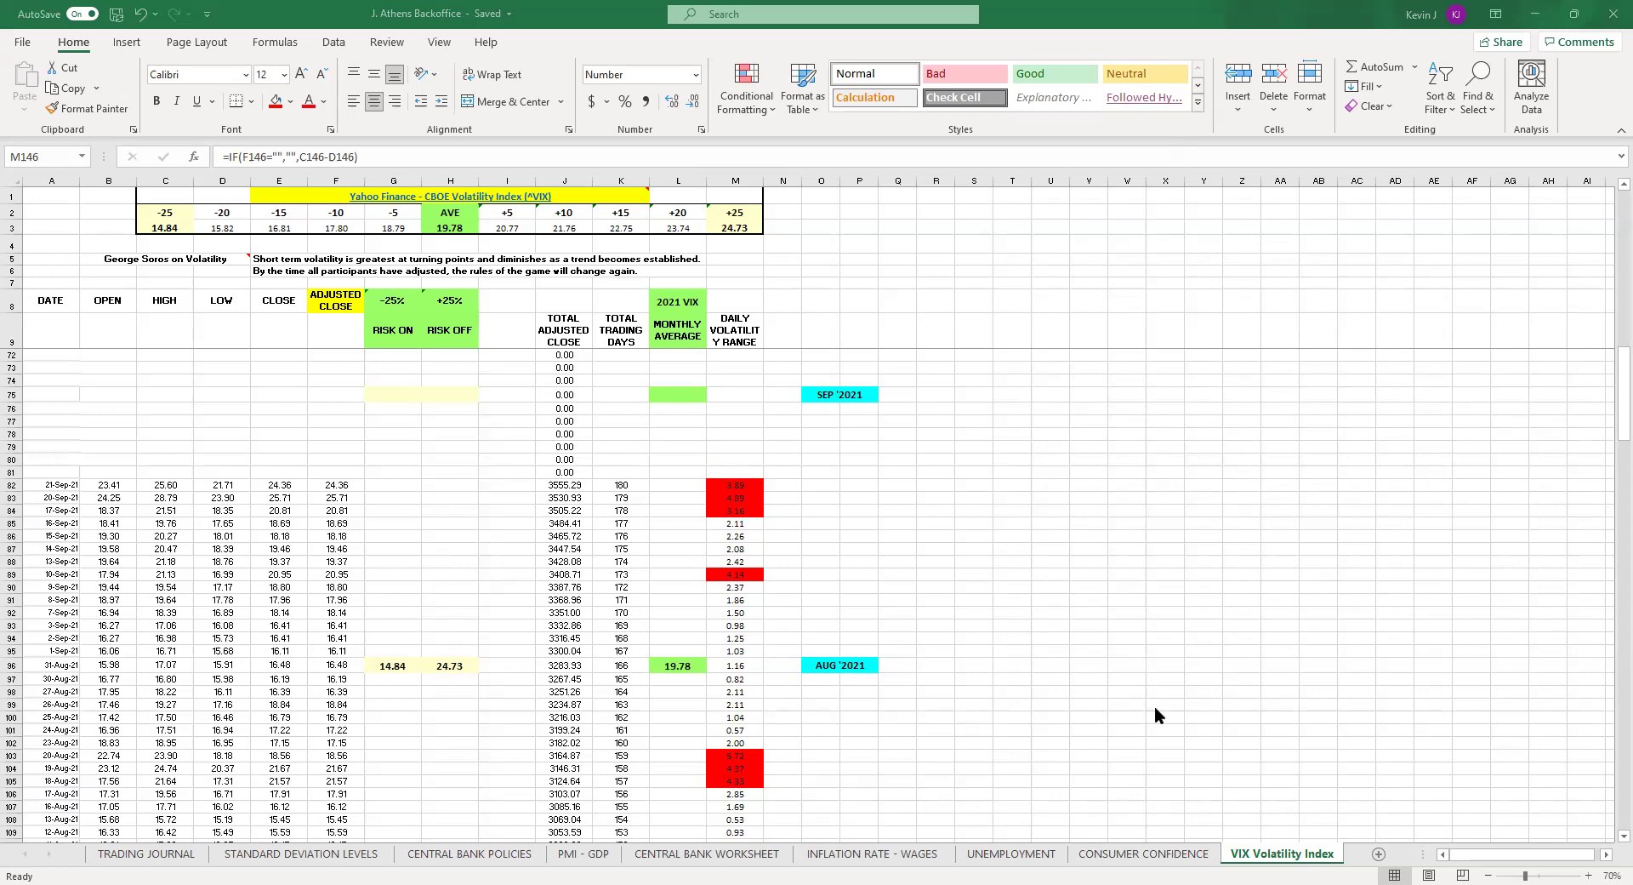
pyautogui.hotkey('alt', 'Tab')
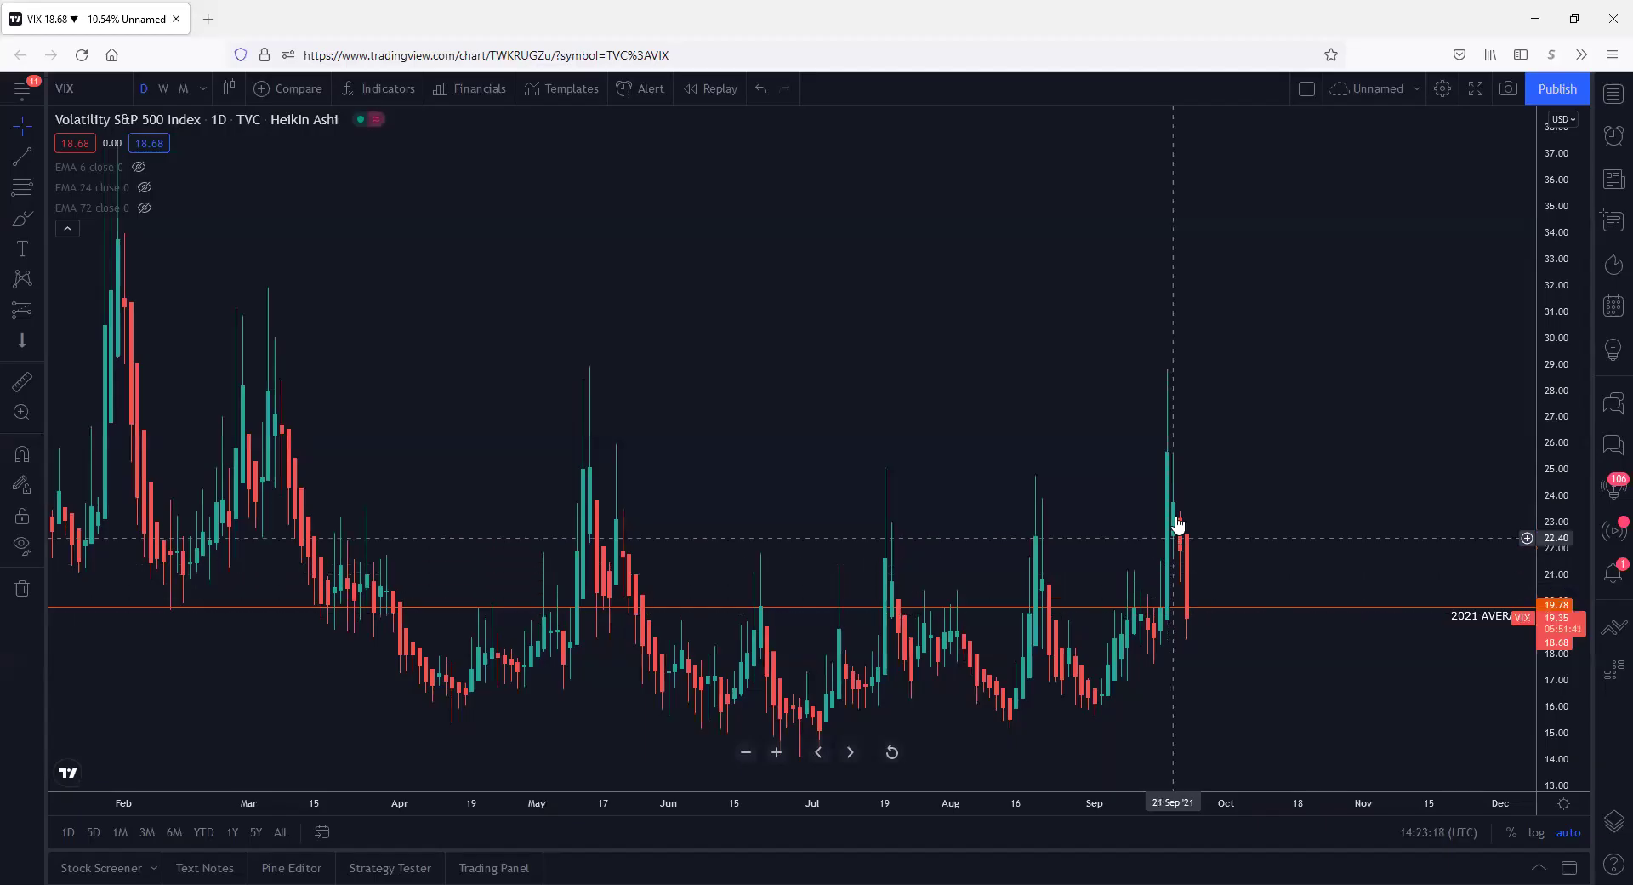